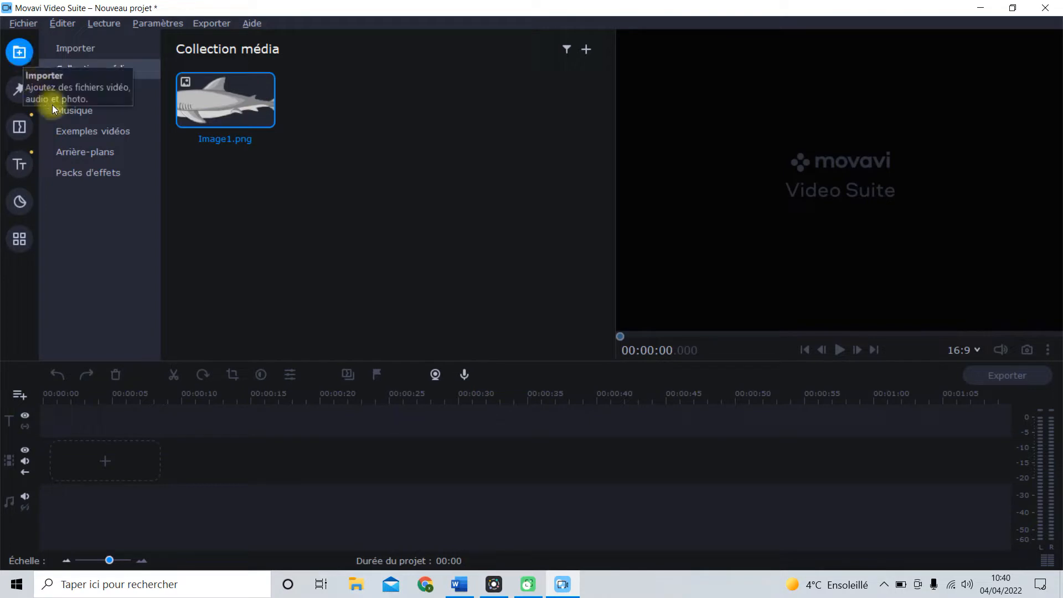
Add the "Noir" background to the start of the empty video track
scroll(294, 216, down, 3)
scroll(294, 213, down, 6)
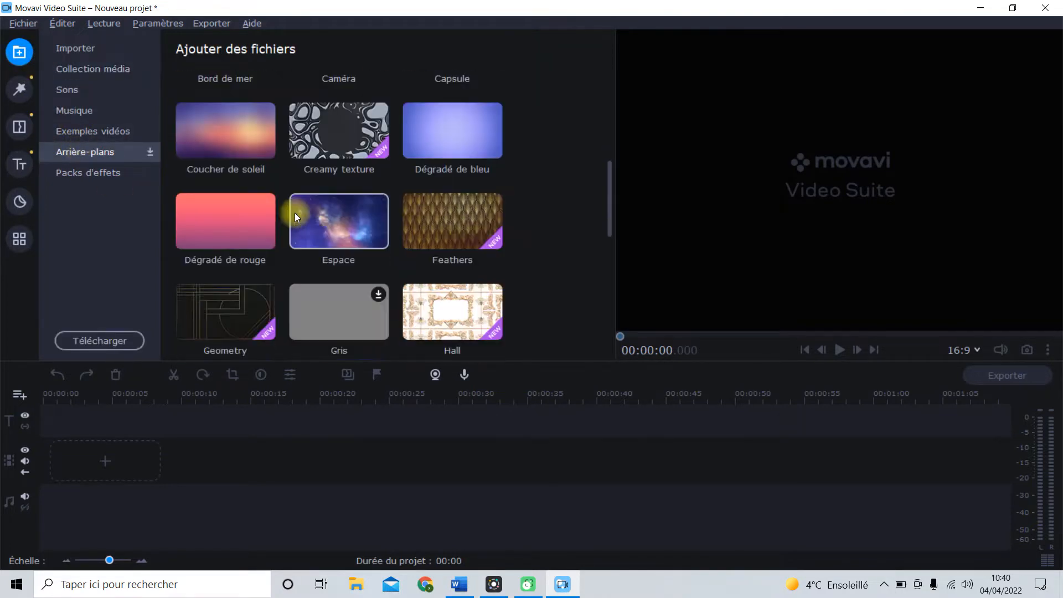
drag(252, 263, 76, 439)
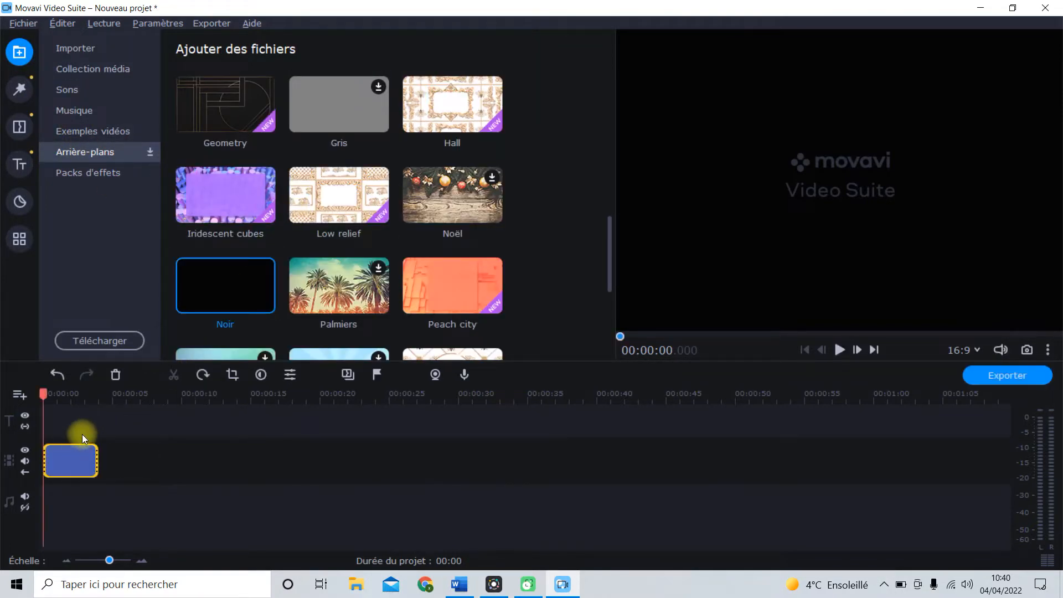
Add another video track and lengthen the black background clip to about 25 seconds
click(22, 395)
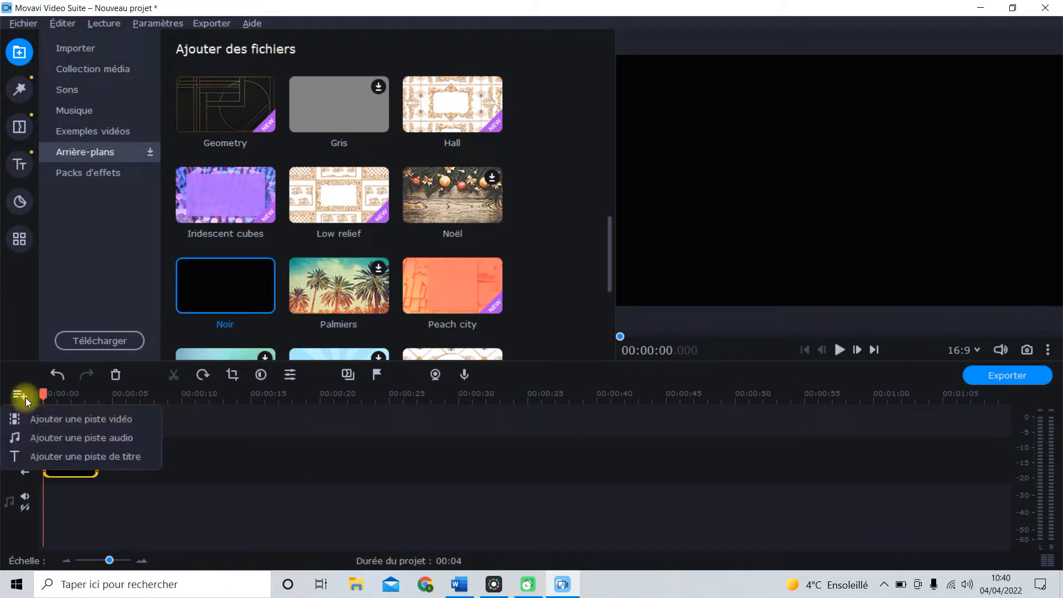
click(50, 420)
drag(97, 506, 397, 508)
Place Image1.png at the start of the track above the background and shrink it to a small overlay centred in the frame
click(117, 67)
drag(274, 113, 50, 460)
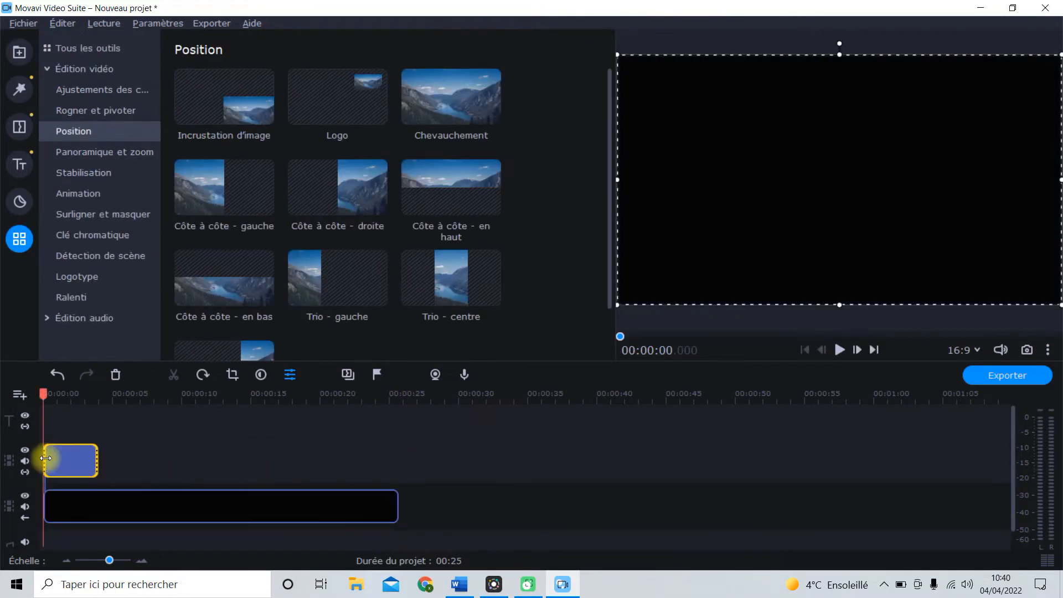
click(62, 462)
drag(620, 304, 841, 175)
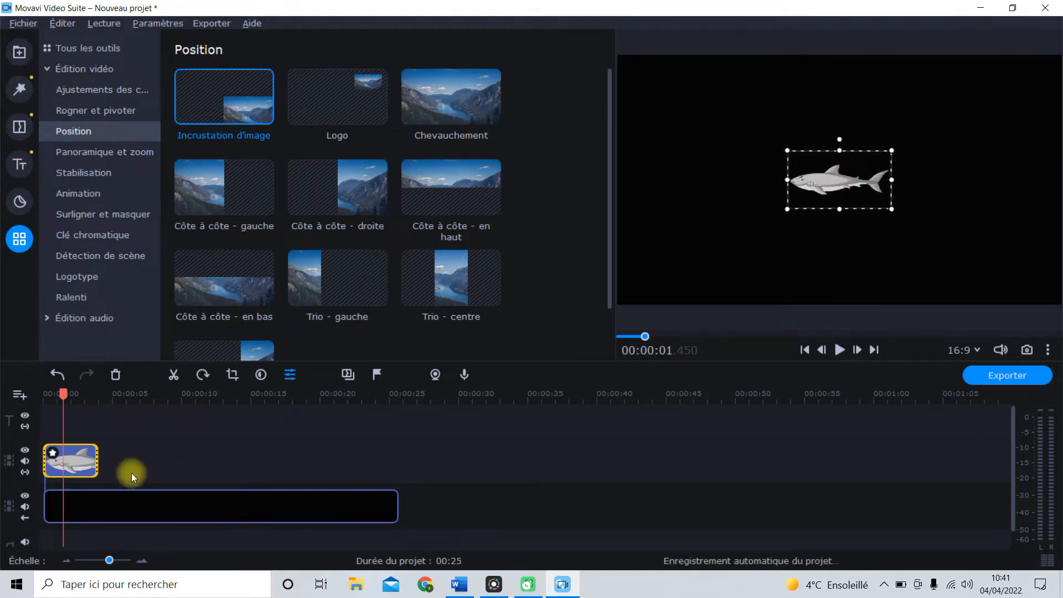
Extend the shark image clip to 18.5 seconds
drag(102, 463, 298, 461)
drag(111, 559, 121, 561)
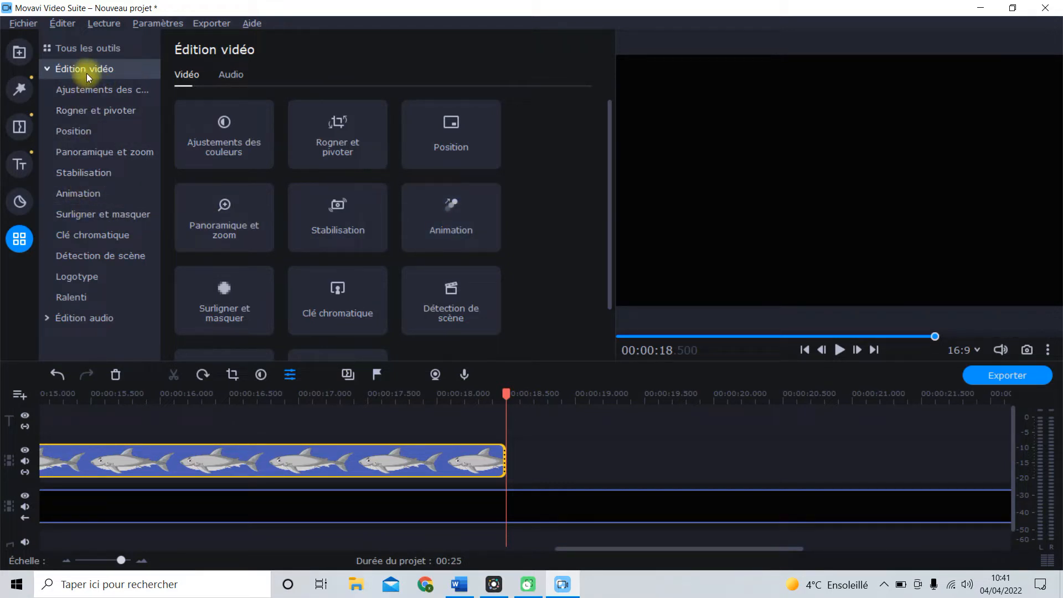
Apply the "Vers la gauche" animation near the beginning of the shark clip
click(436, 232)
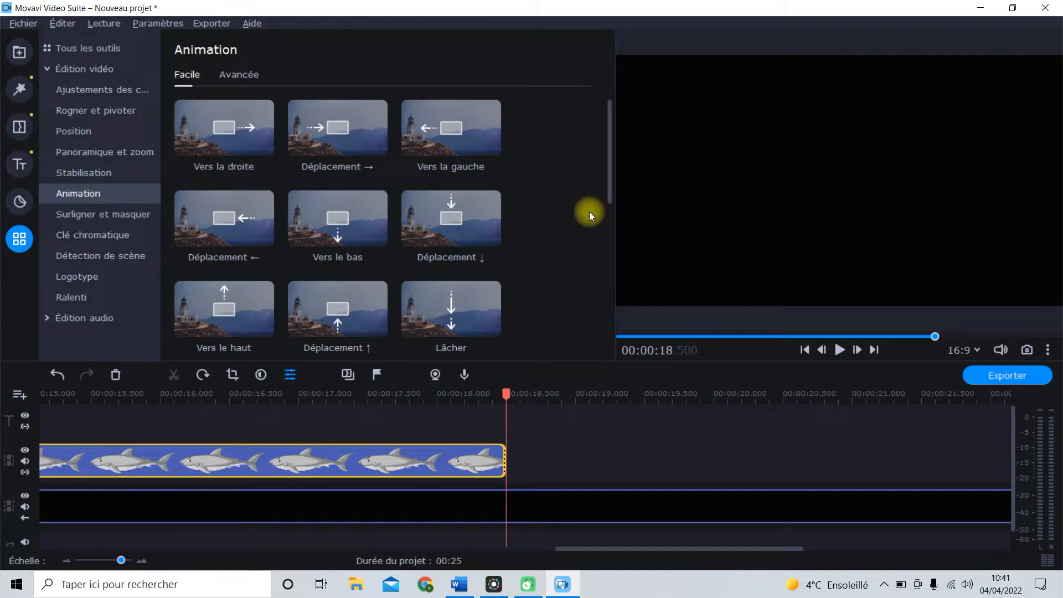
drag(589, 549, 52, 547)
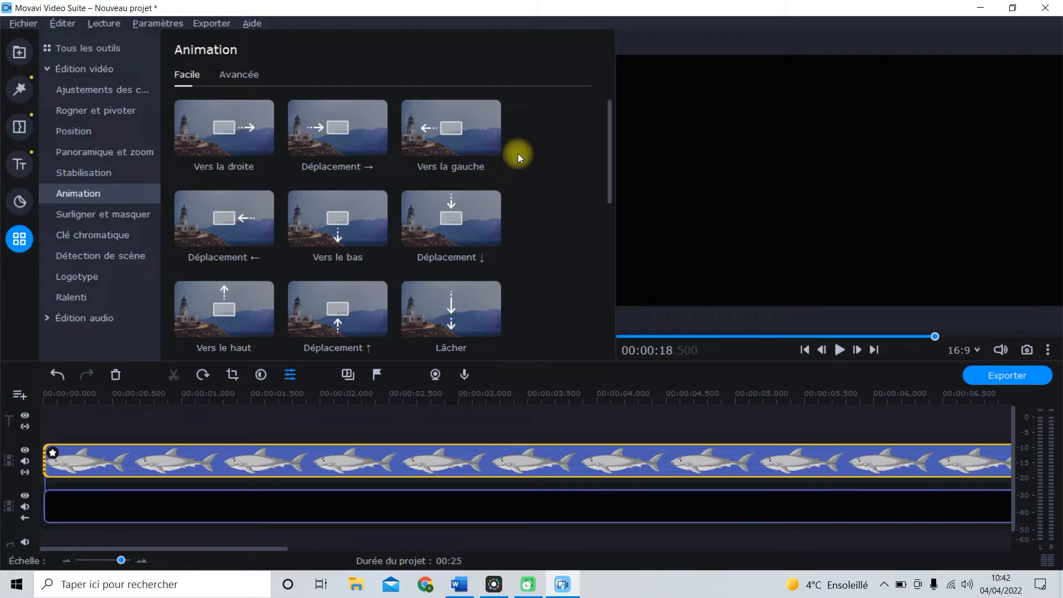
click(148, 465)
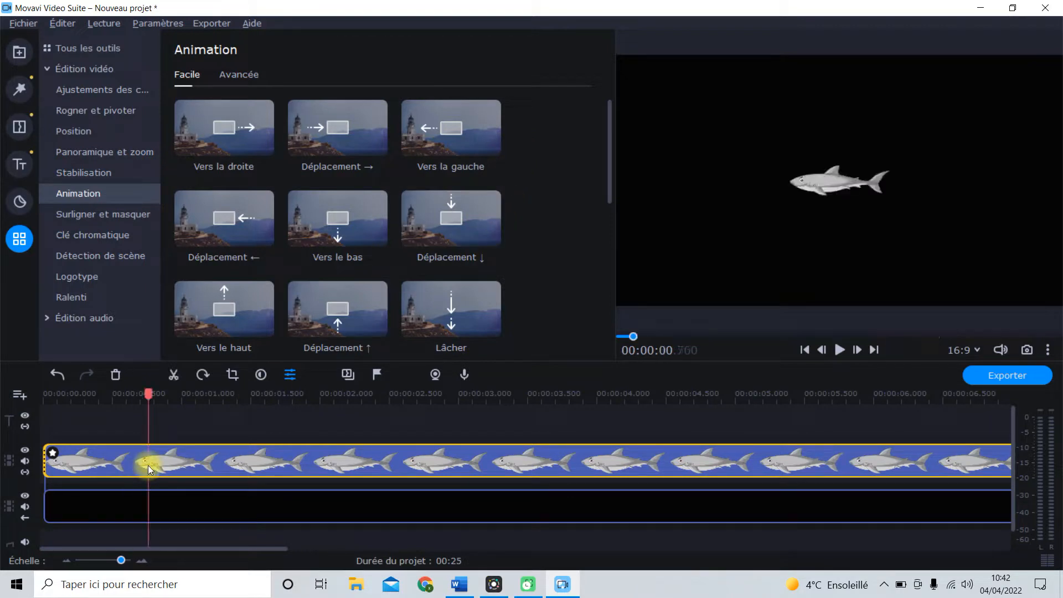
click(437, 125)
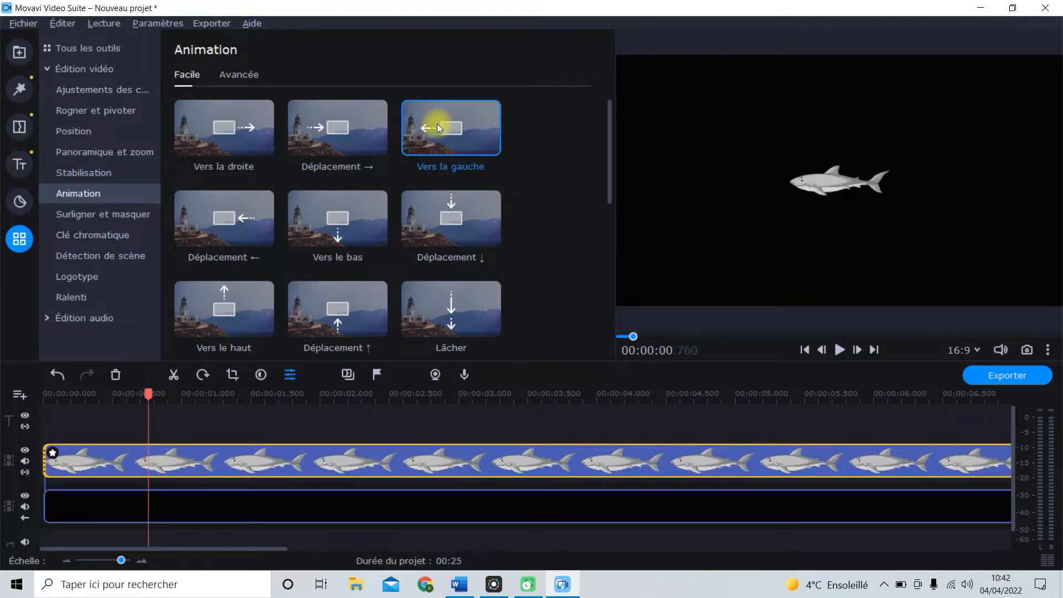
drag(437, 125, 81, 458)
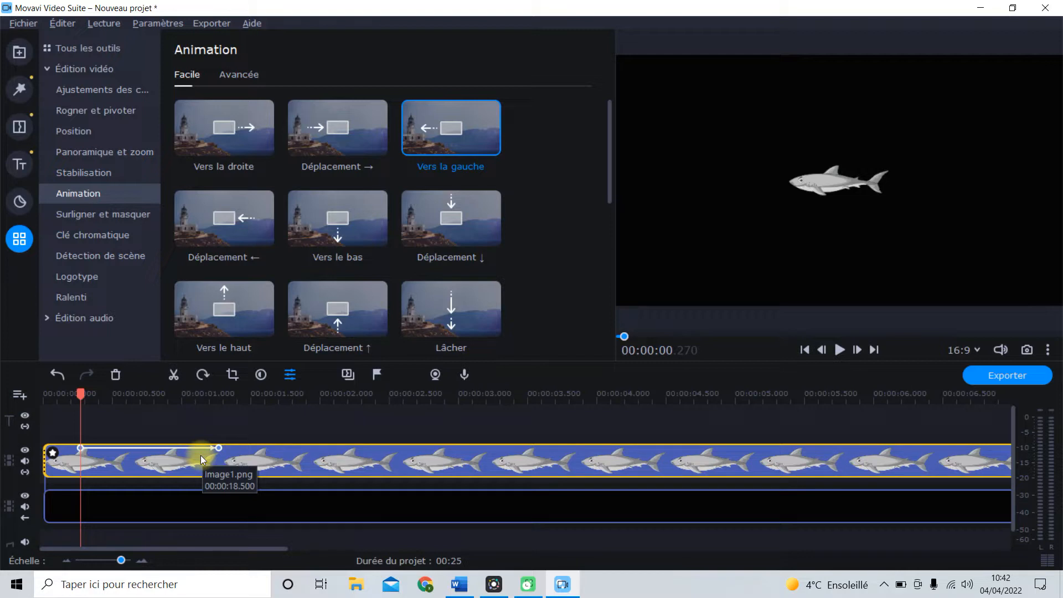
Move the animation's start keyframe to the beginning of the shark clip and its end keyframe to about 0.785 seconds
click(82, 448)
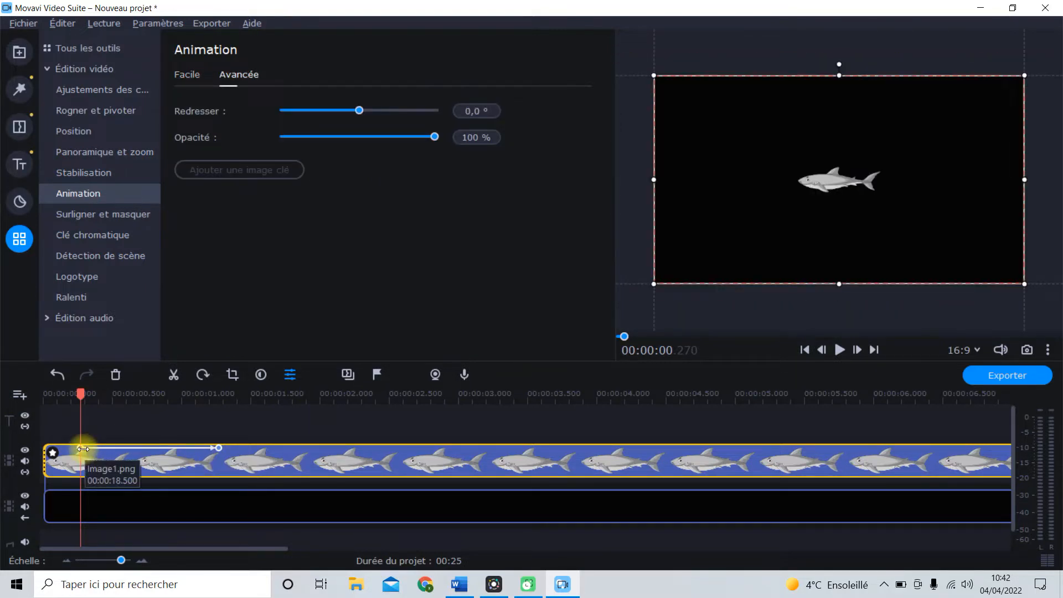
click(220, 448)
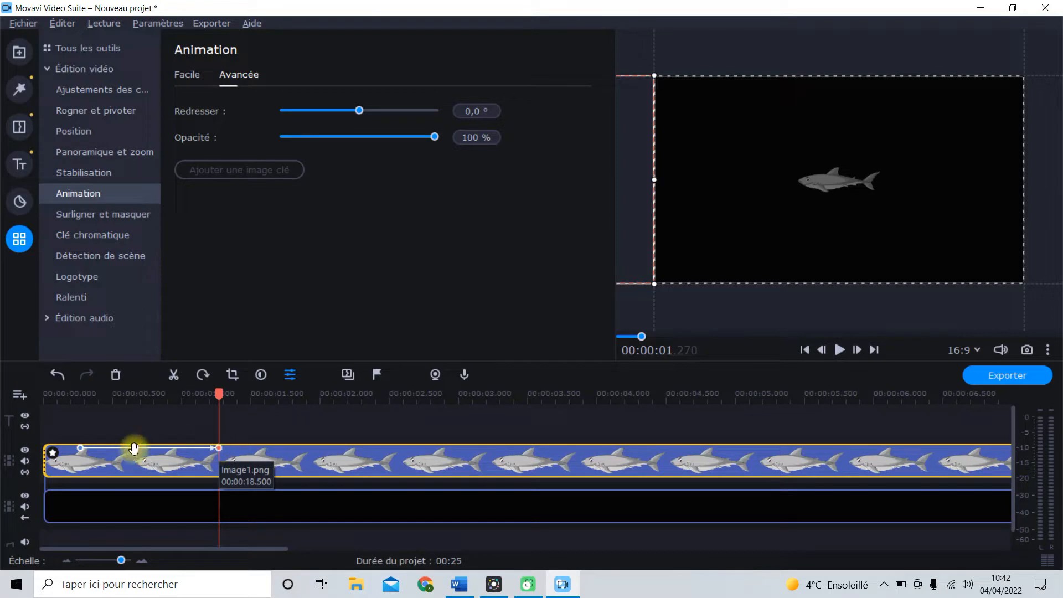
drag(82, 449, 45, 460)
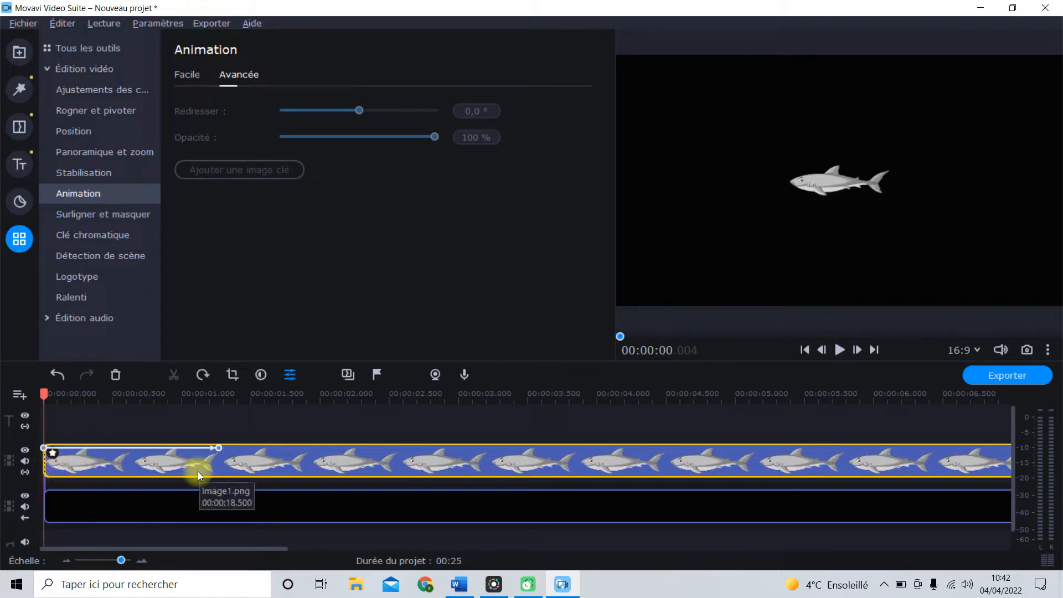
drag(218, 448, 142, 452)
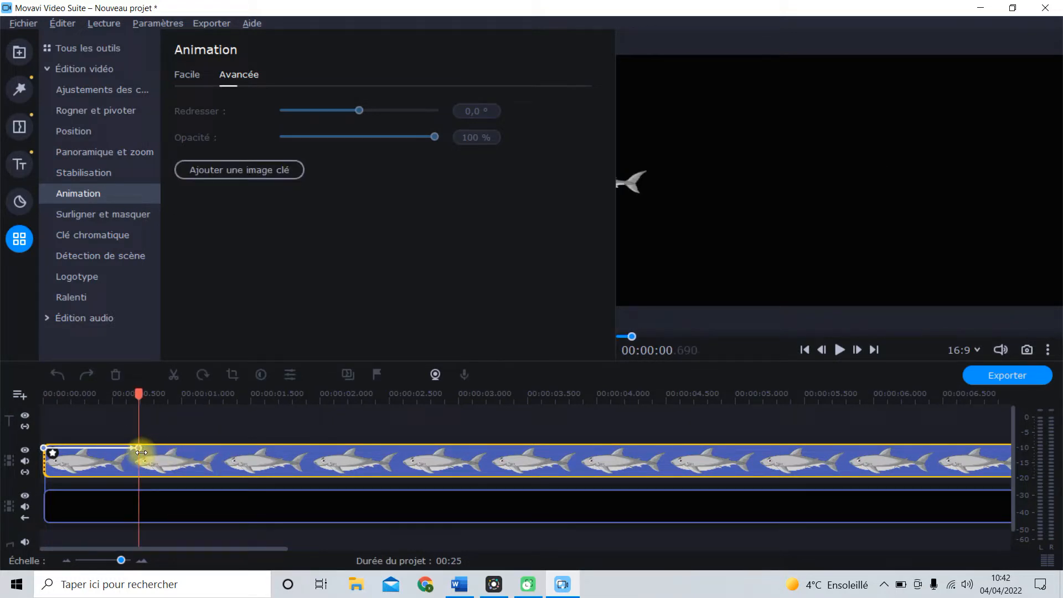
drag(141, 452, 801, 452)
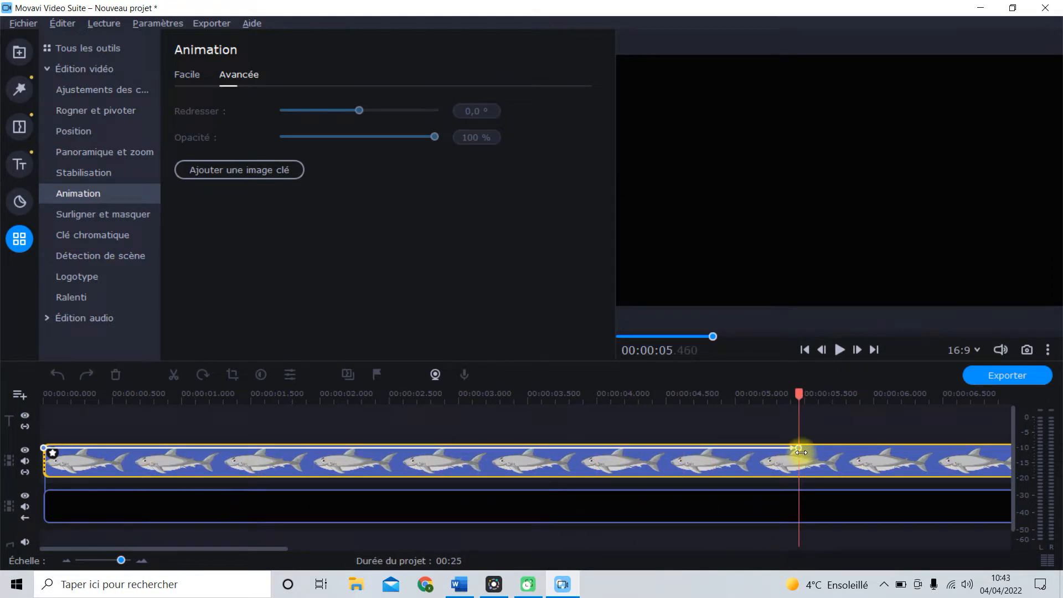
drag(801, 452, 153, 479)
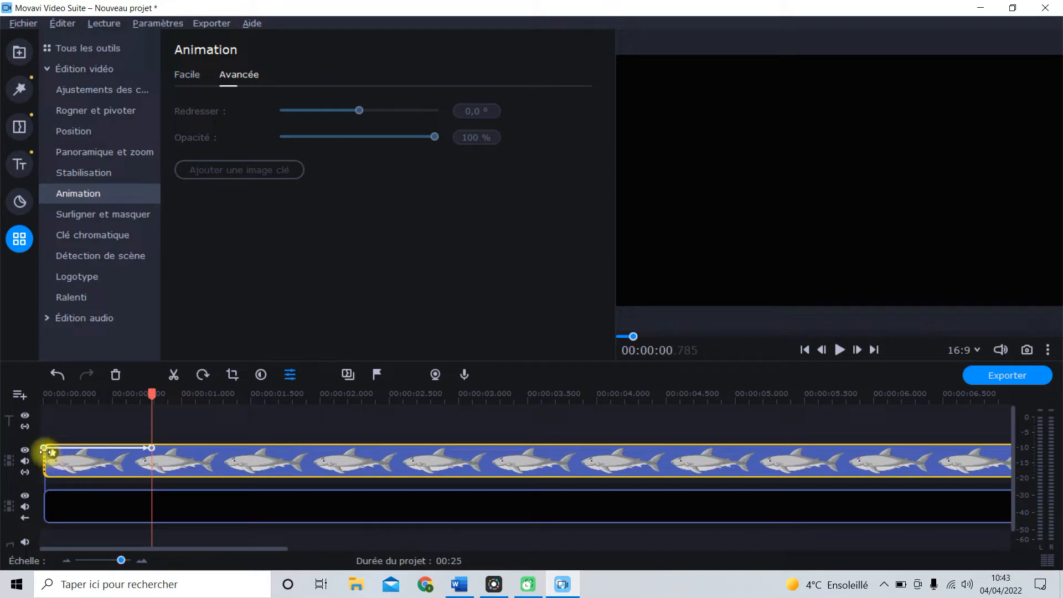
Position the shark just beyond the frame's right edge at the start keyframe and just beyond its left edge at the end keyframe
click(44, 448)
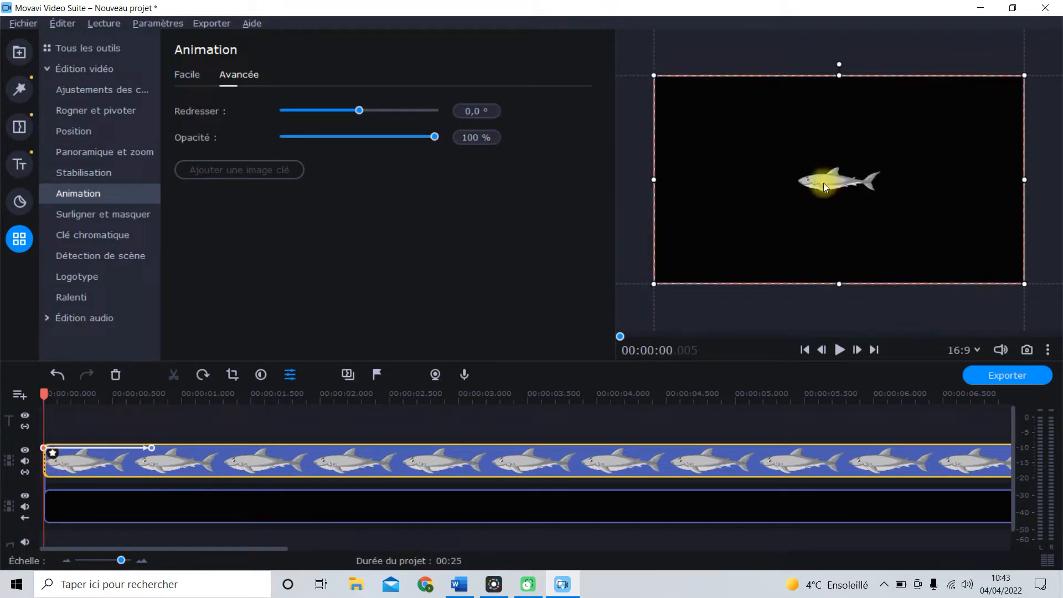
drag(823, 182, 1055, 184)
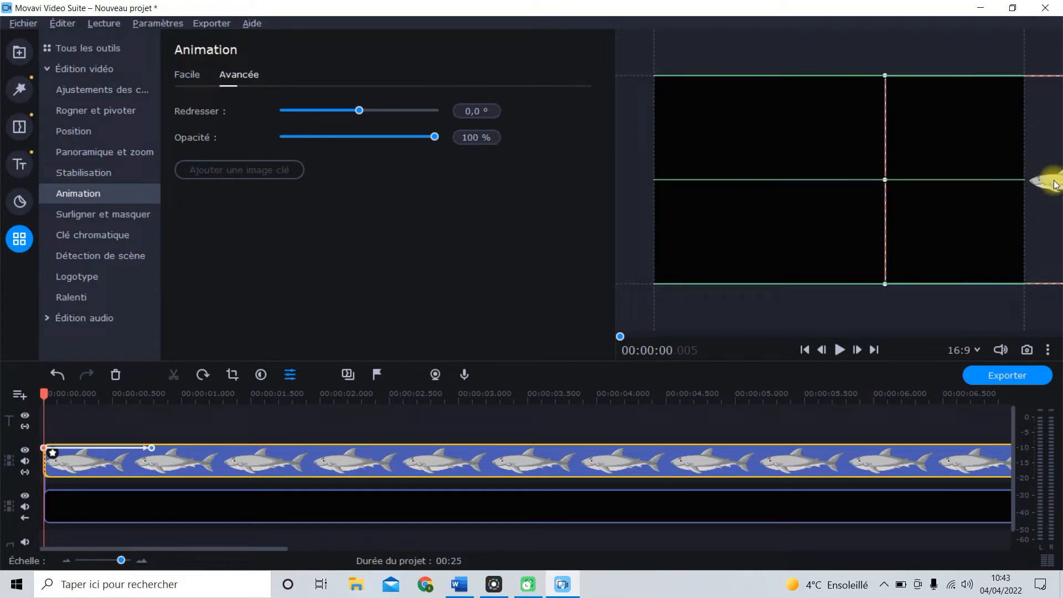
drag(1057, 185, 1057, 185)
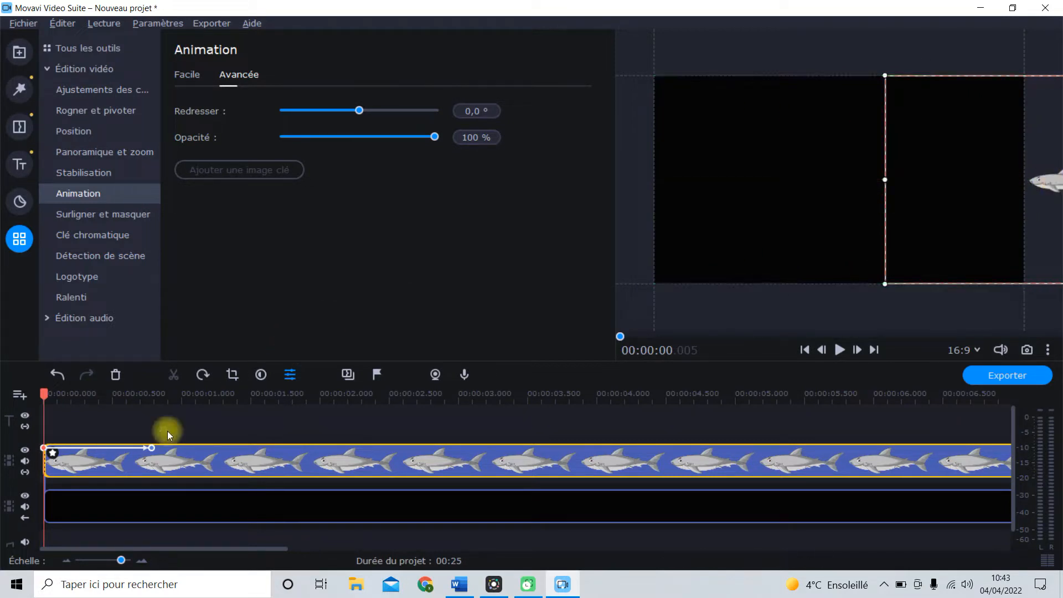
click(151, 447)
drag(636, 213, 768, 212)
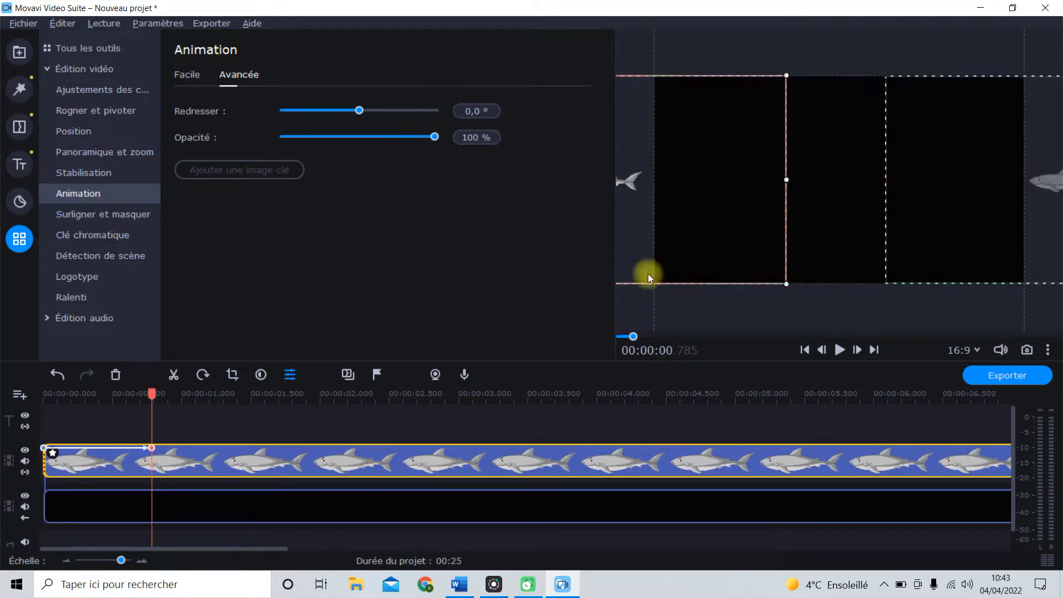
Play the shark animation from the beginning of the clip to check its horizontal movement
click(49, 465)
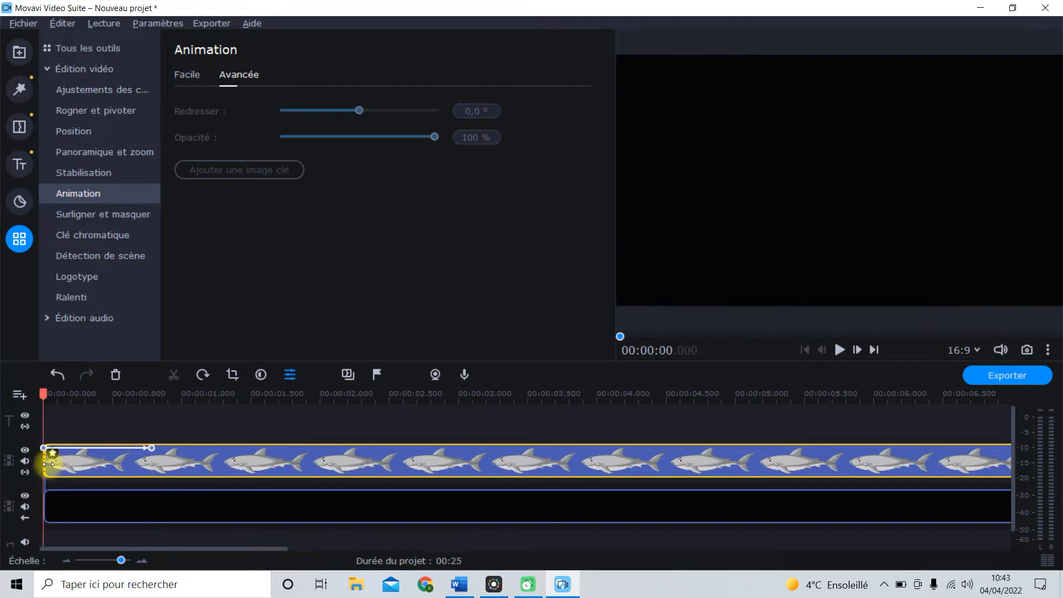
key(space)
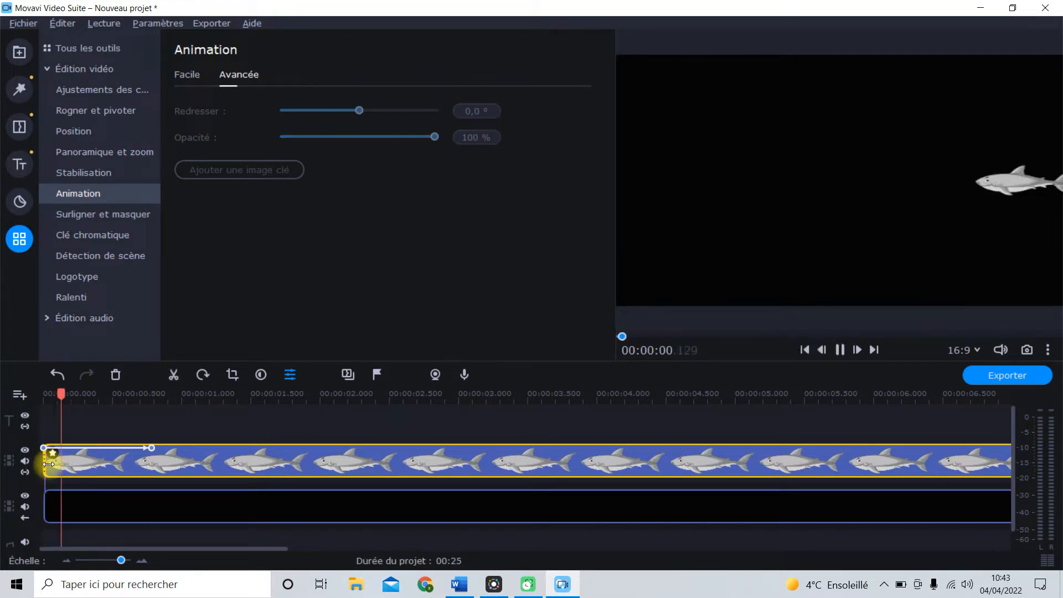
key(space)
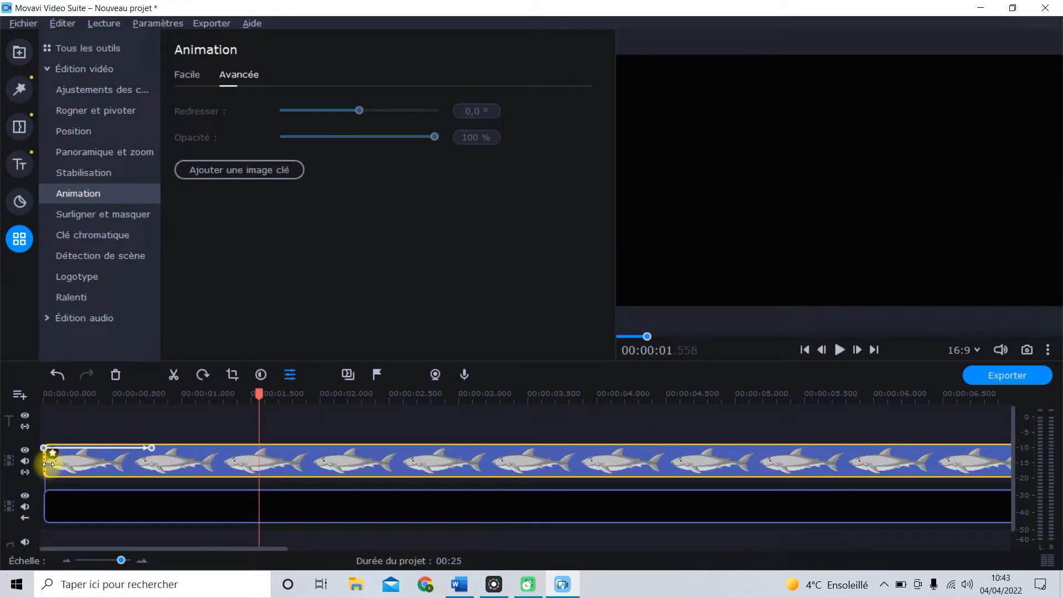
Slow the shark's movement by shifting the end keyframe to about 2.3 seconds, and play it from the beginning
drag(149, 449, 362, 448)
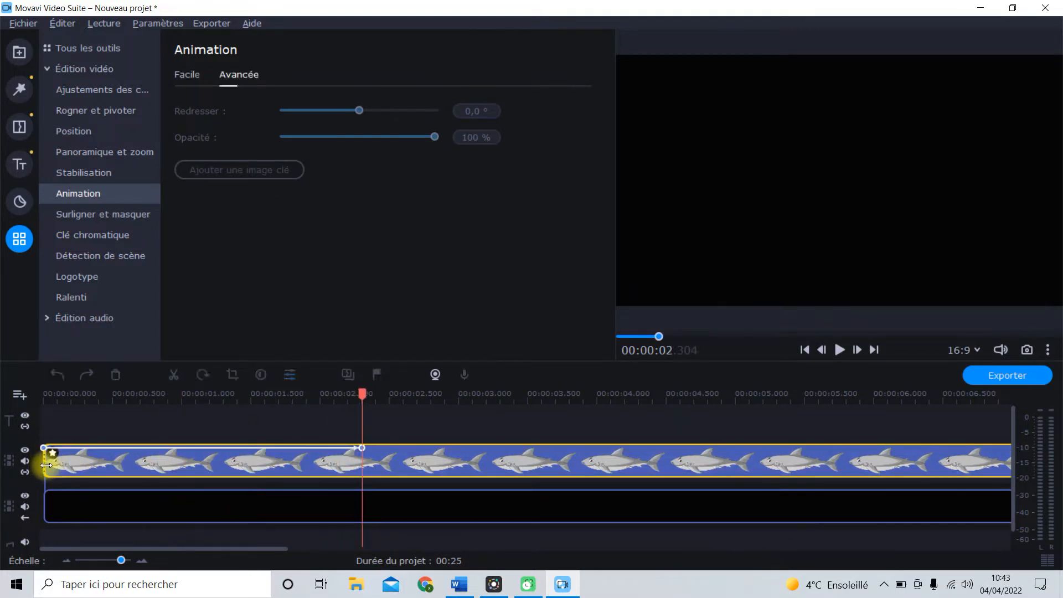
click(45, 465)
key(space)
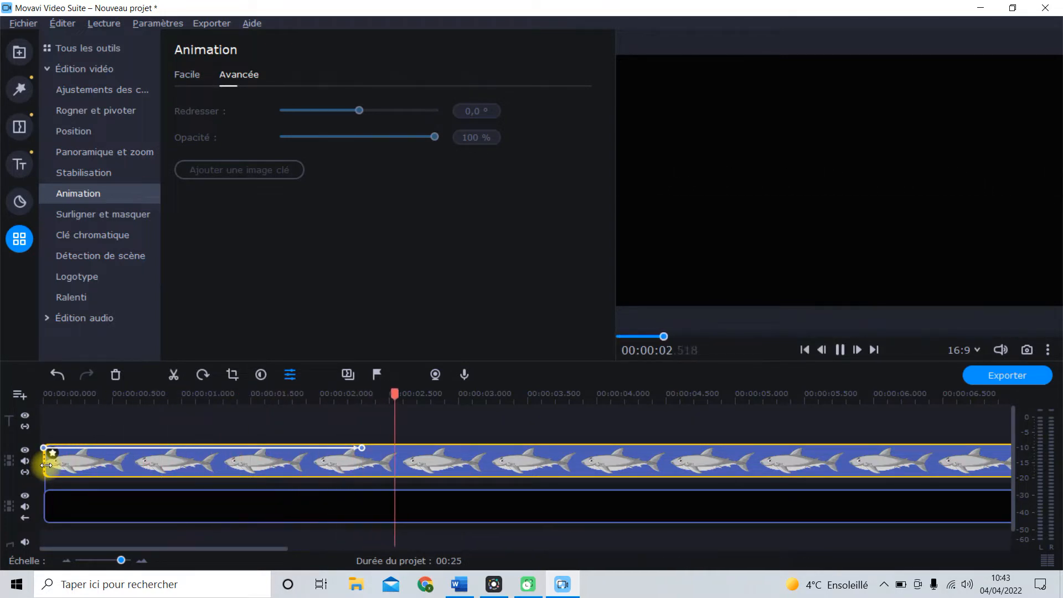
key(space)
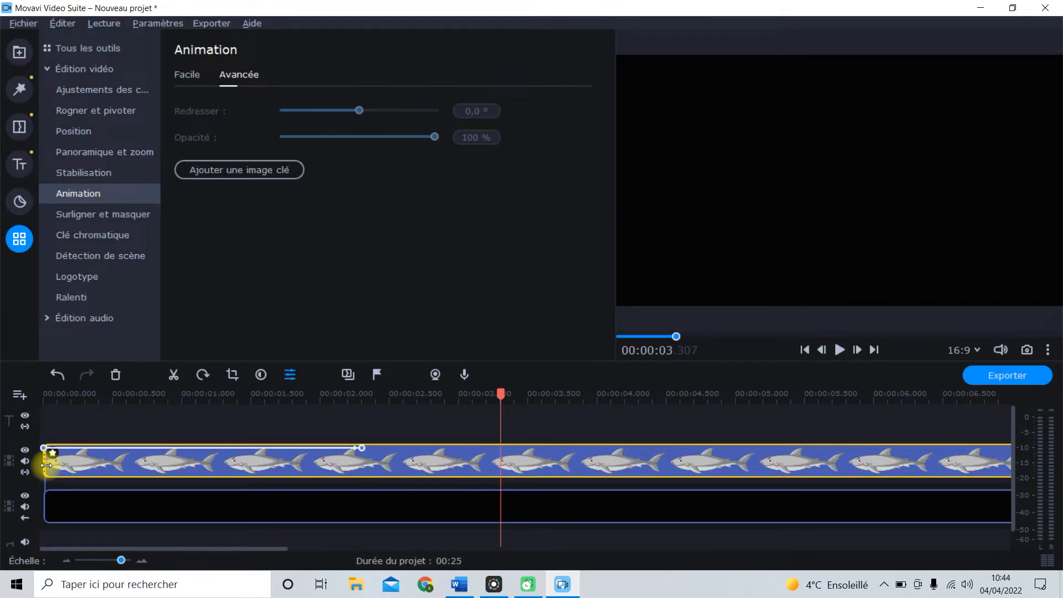
Make the shark's path diagonal by lowering its position at the start keyframe and raising it at the end keyframe
click(43, 448)
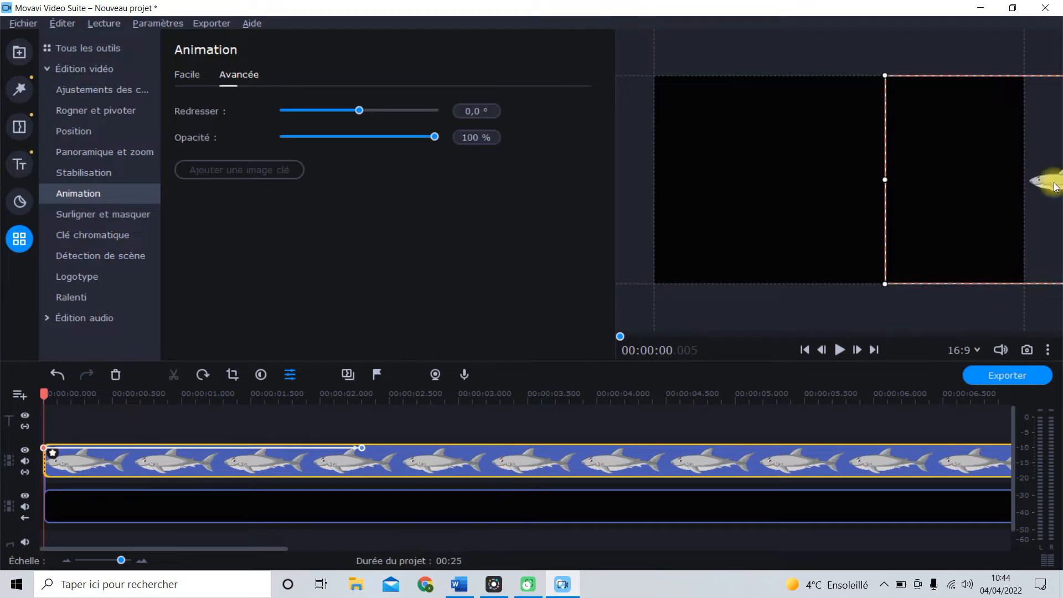
drag(1055, 184, 1058, 272)
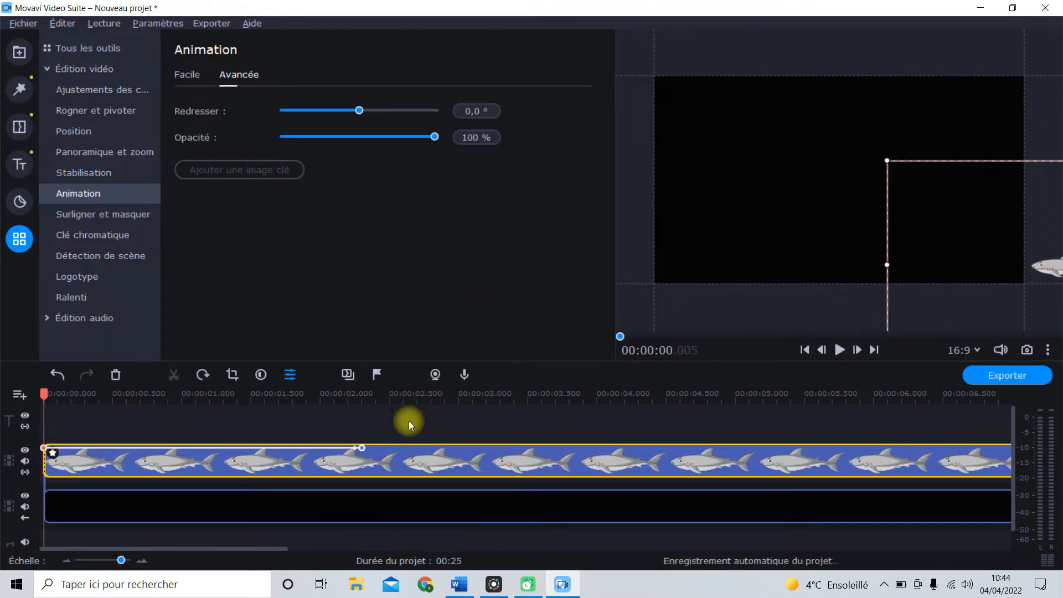
click(361, 447)
drag(667, 219, 673, 137)
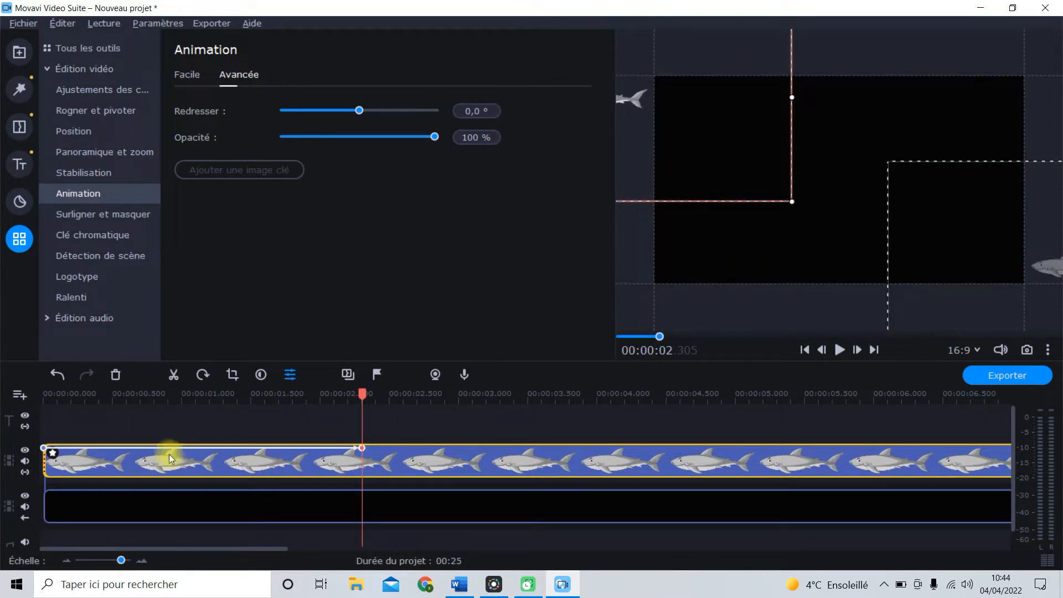
Play the clip from its beginning to check the shark's diagonal movement
click(46, 467)
key(space)
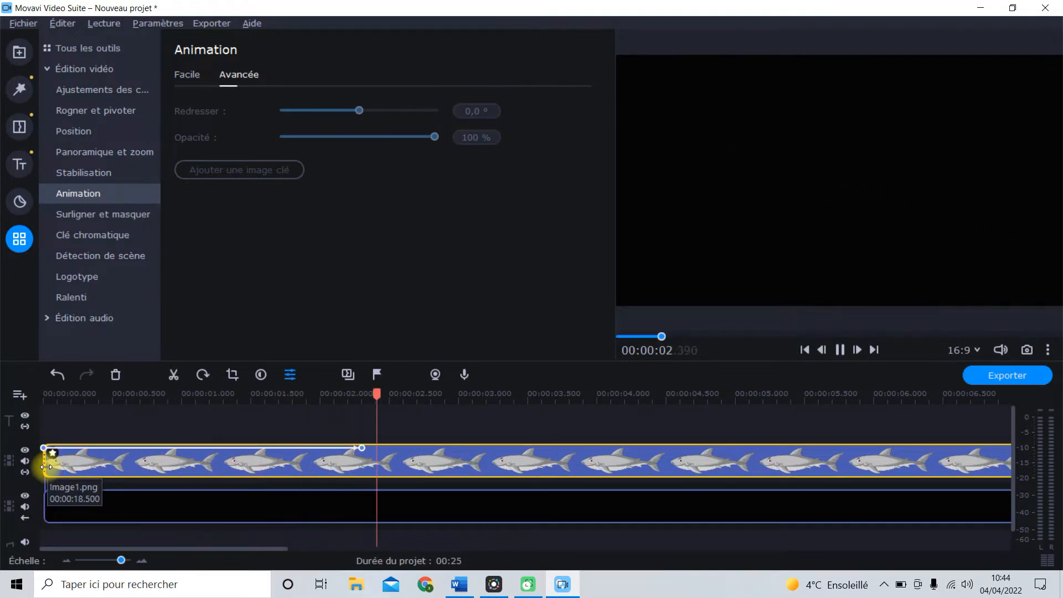
key(space)
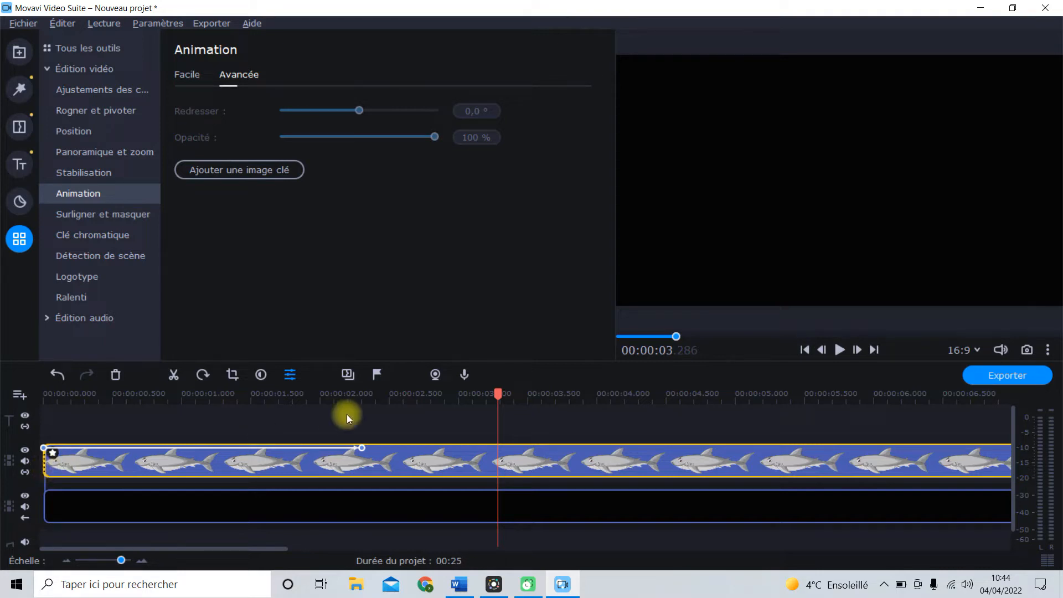
Delete both animation keyframes from the shark clip
click(363, 453)
click(44, 450)
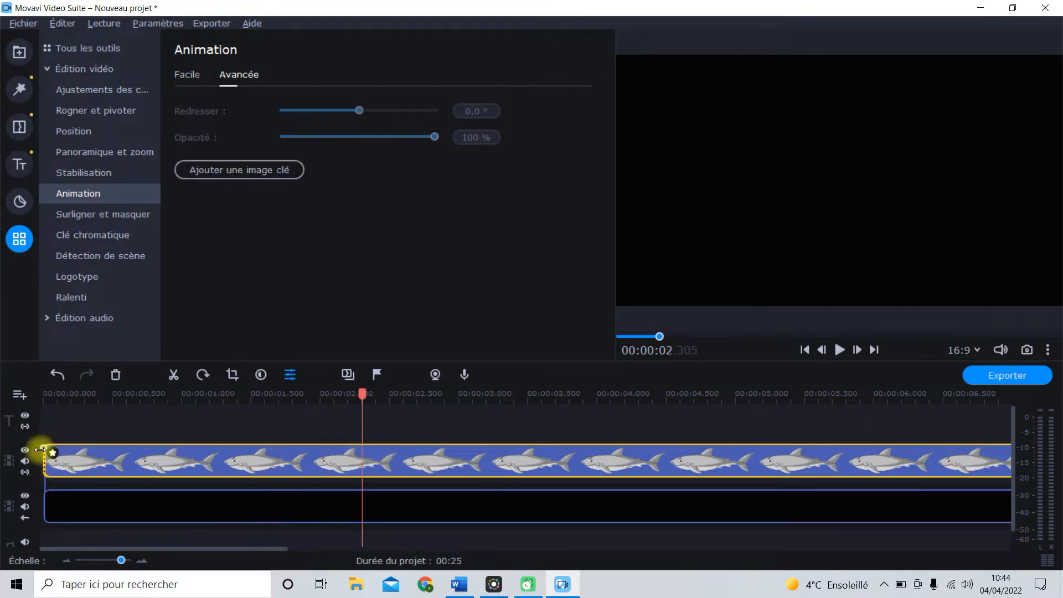
key(Delete)
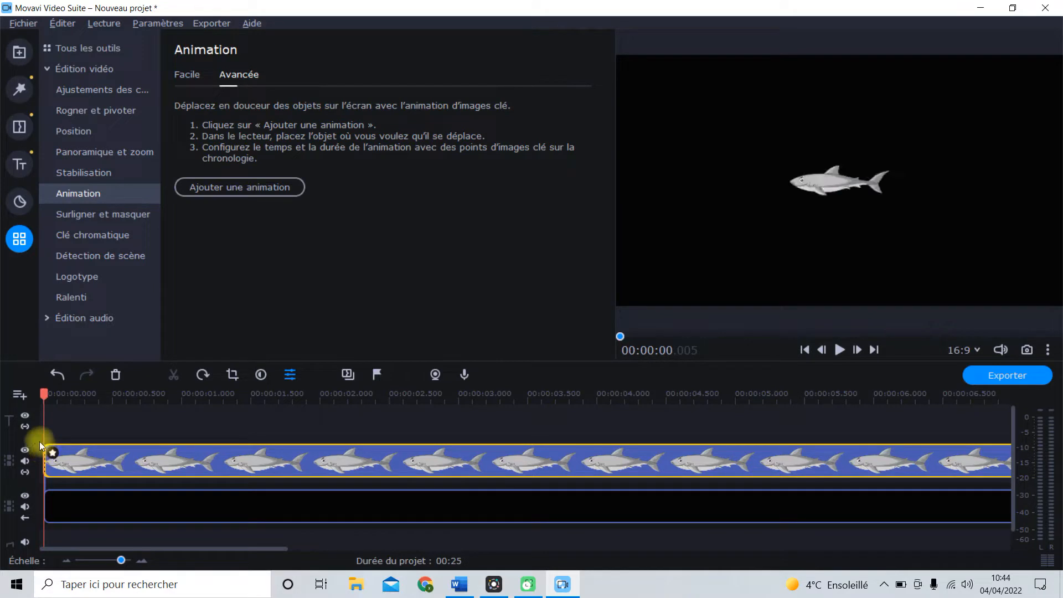
Rotate the shark image by 90 degrees three times so that its head points down
click(156, 447)
click(201, 378)
click(201, 378)
click(201, 378)
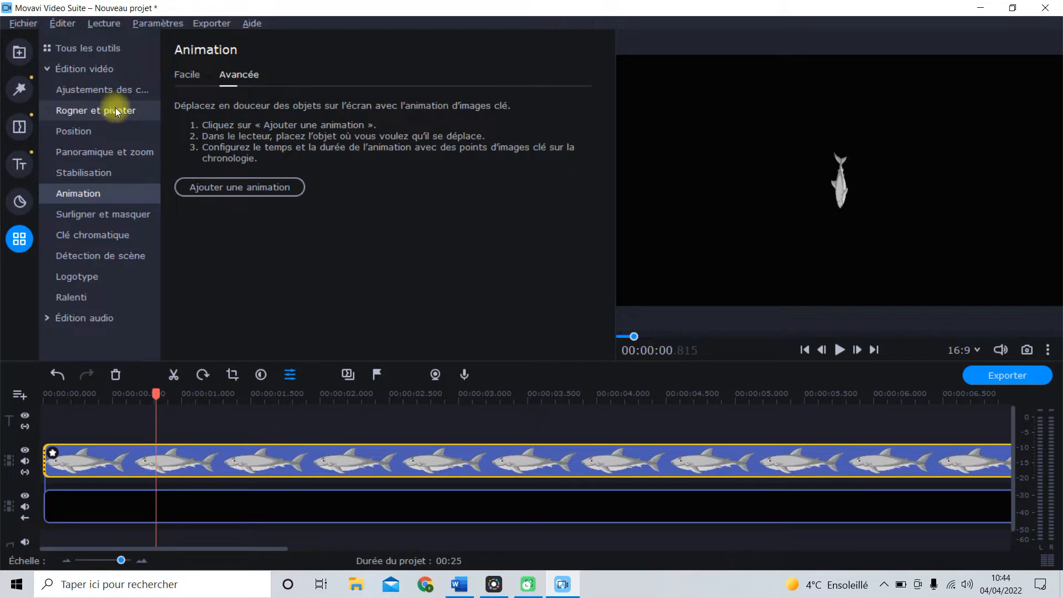
Apply the Vers le bas animation near the shark clip's start, placing the shark above the frame at the start keyframe and just below it at the end
click(188, 78)
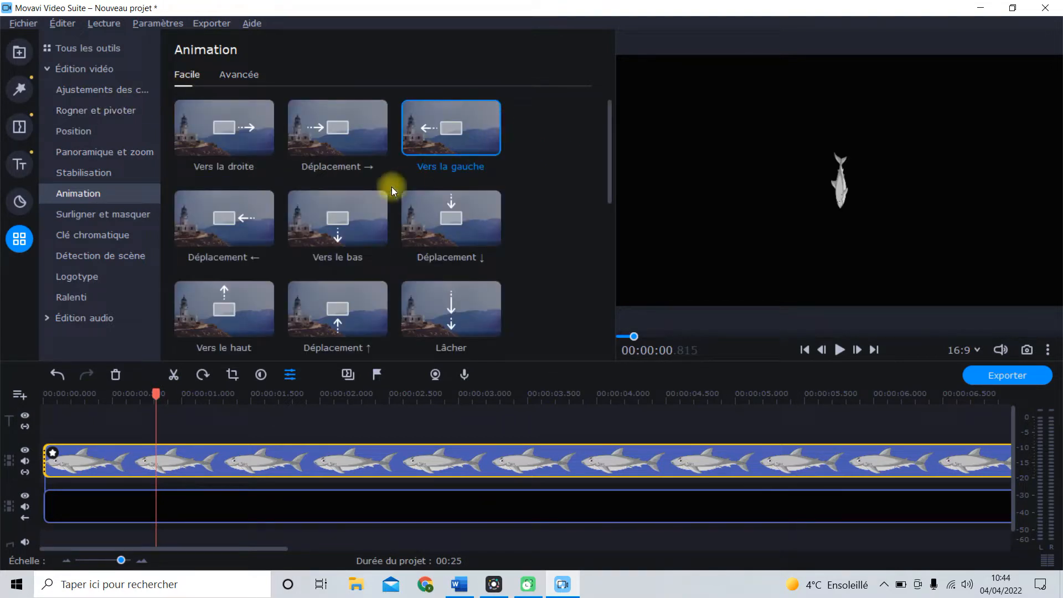
drag(339, 215, 89, 459)
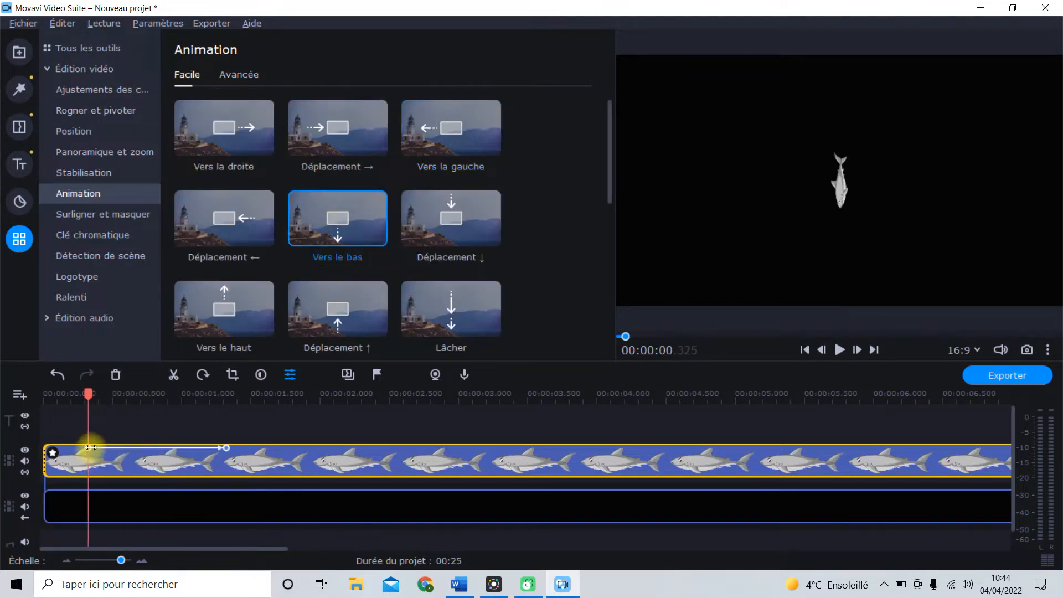
drag(829, 248, 830, 110)
click(227, 446)
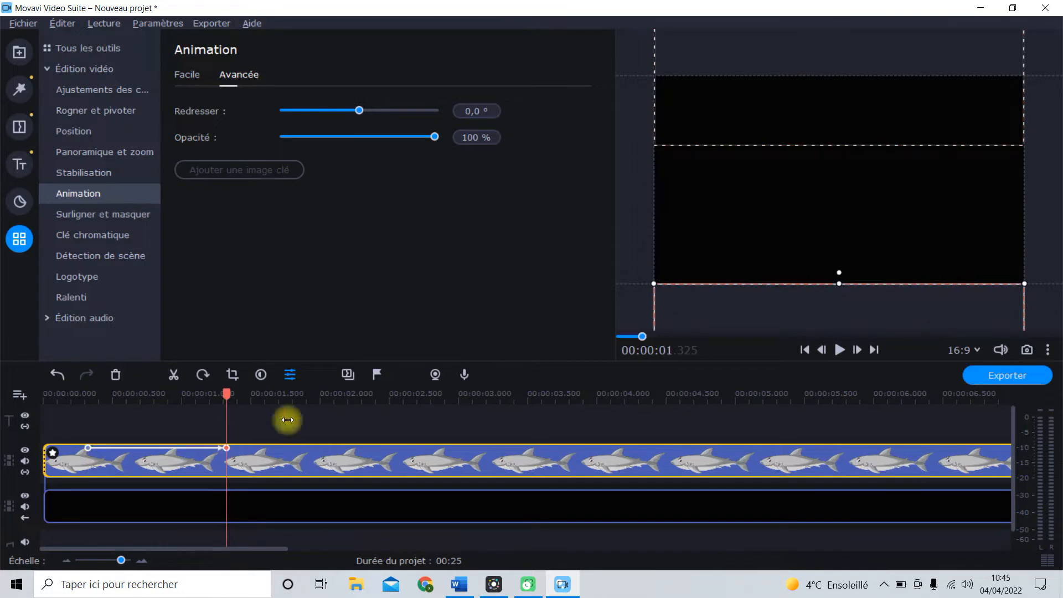
drag(859, 304, 859, 246)
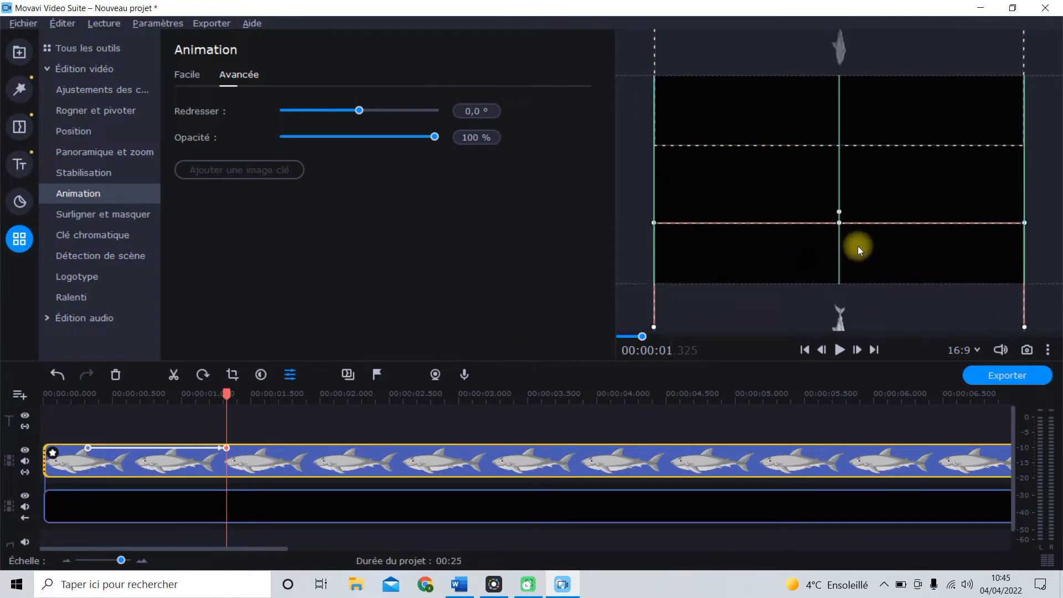
Play the clip from near its beginning to check the shark's downward movement
click(71, 463)
key(space)
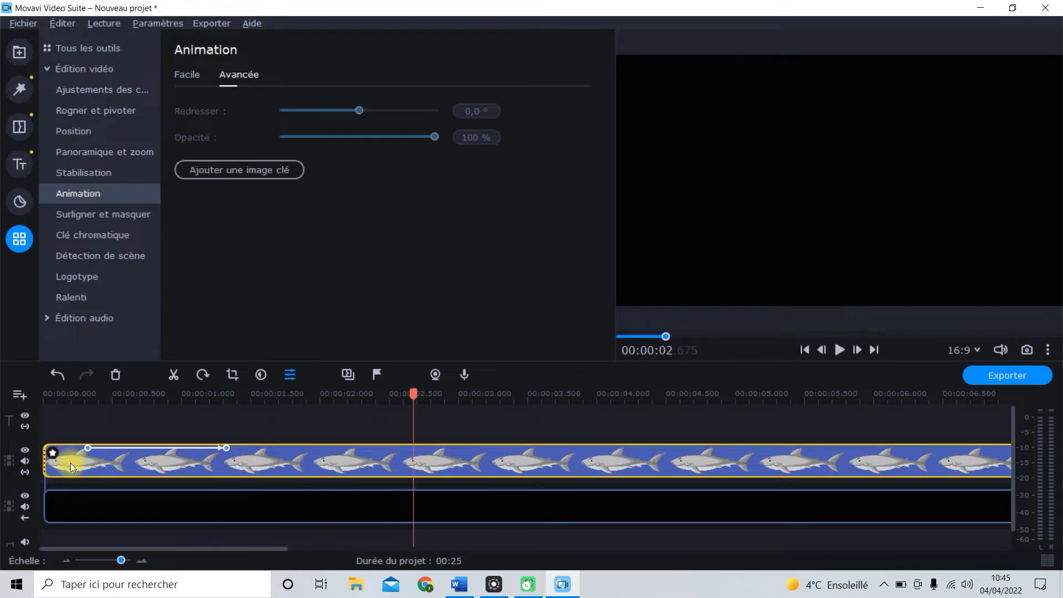
Delete the downward animation's keyframes and apply the Vers la gauche animation at the very start of the shark clip
click(227, 447)
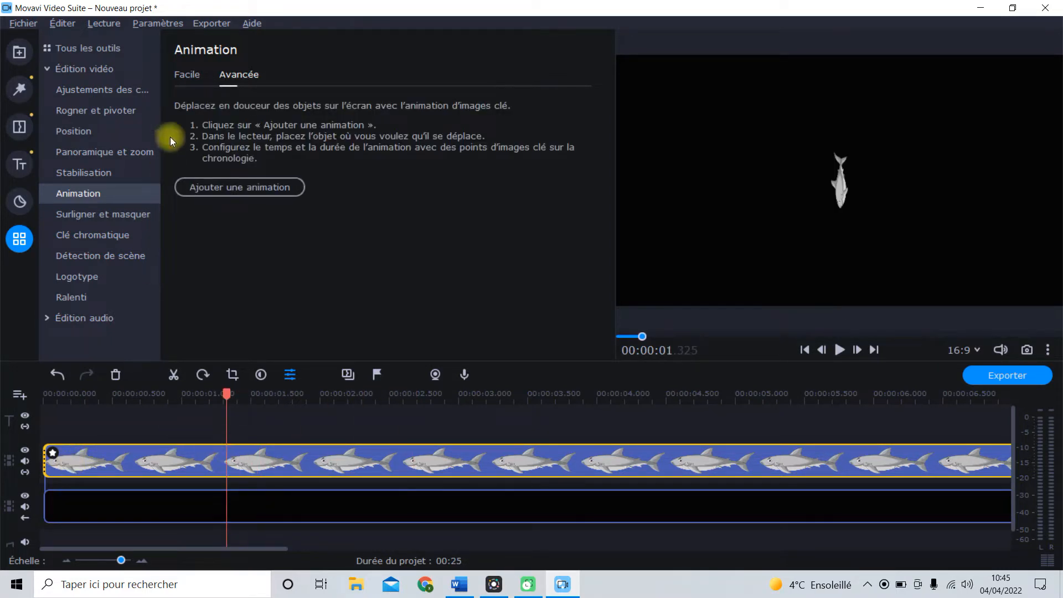
click(196, 73)
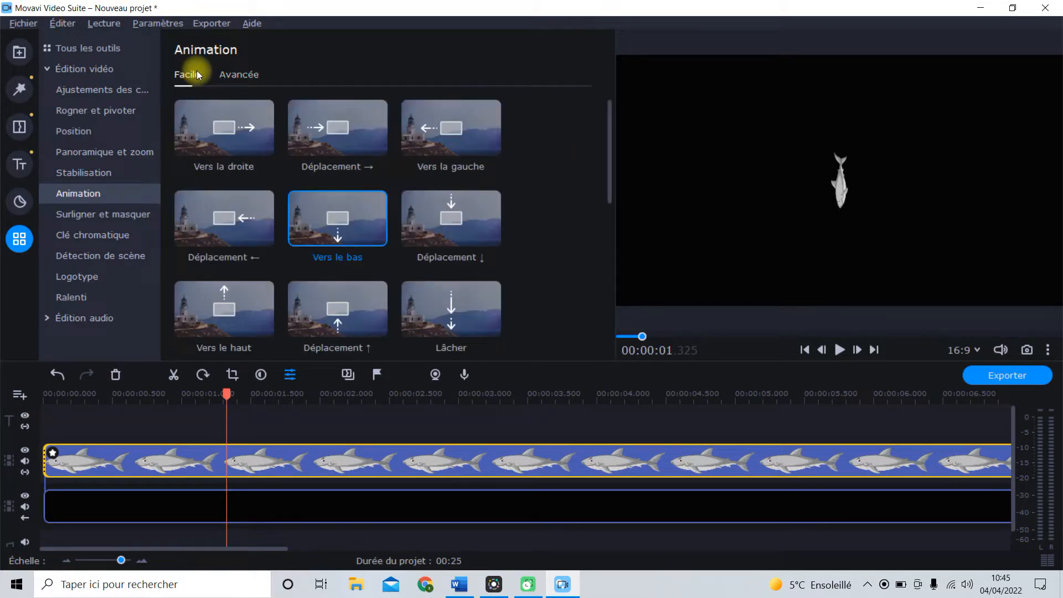
drag(452, 118, 85, 450)
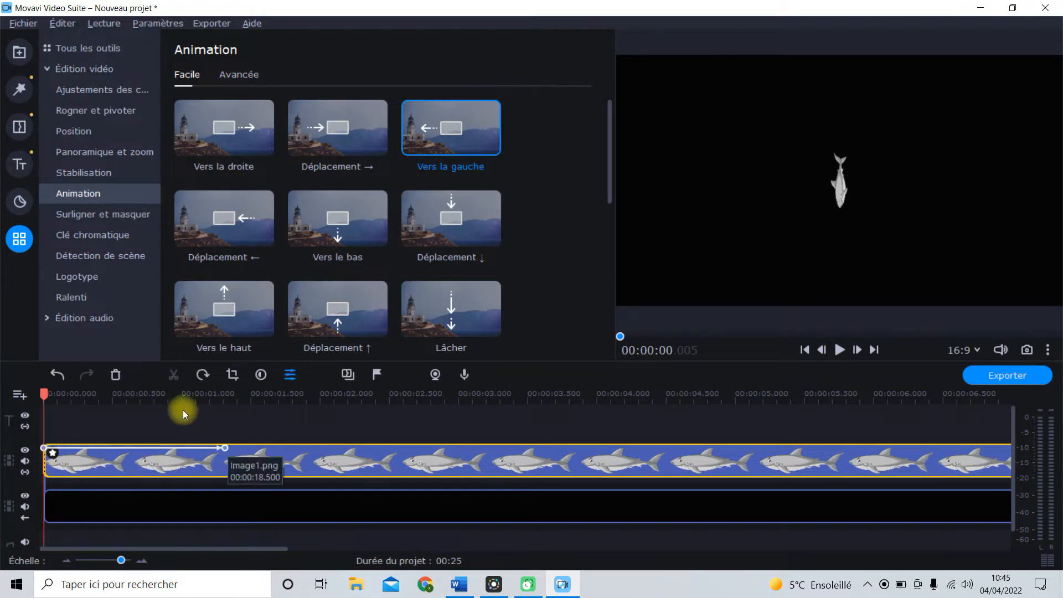
Remove the Pivoter effect from the shark clip and preview a moment partway through its leftward movement
click(55, 457)
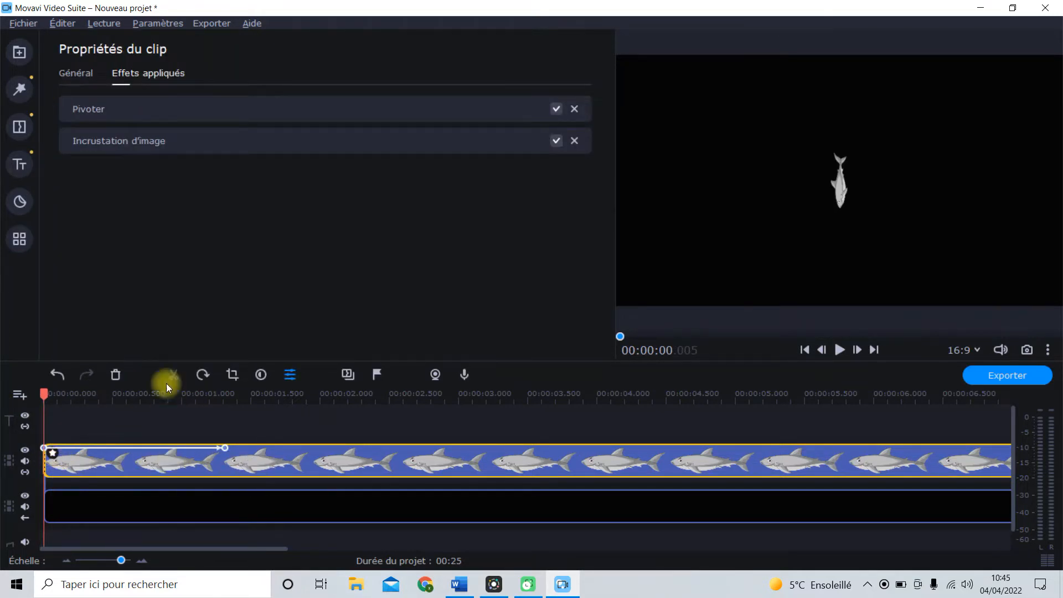
click(575, 109)
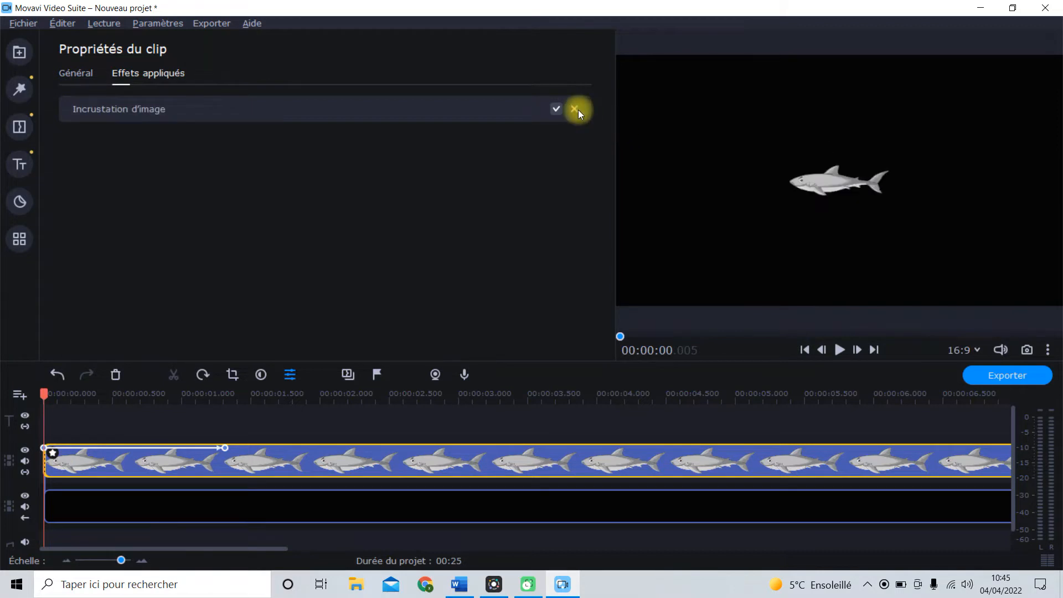
click(122, 467)
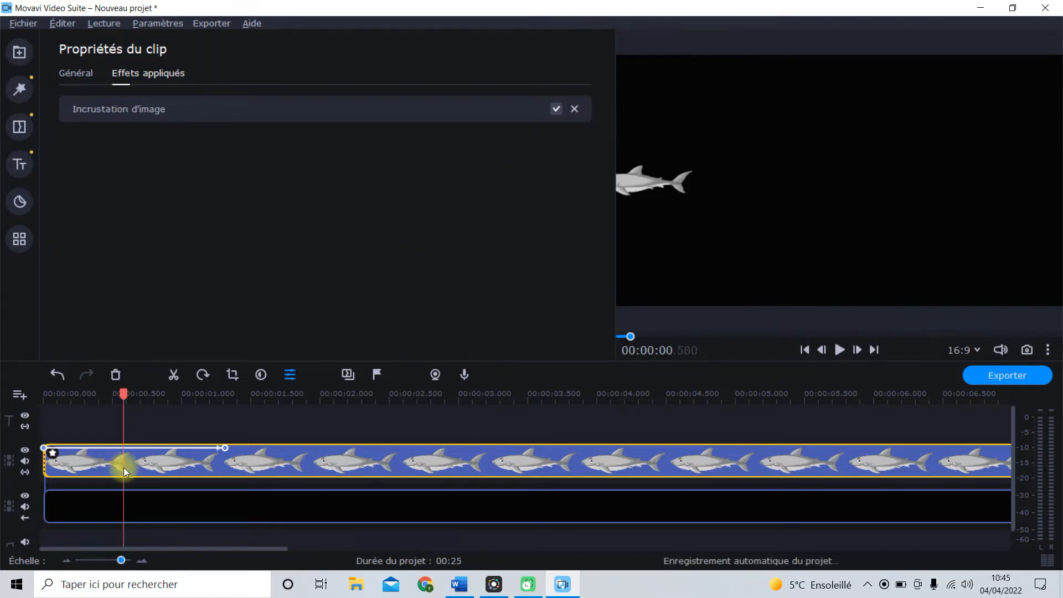
Shrink the shark and place it beyond the frame's right edge at the start keyframe, then enlarge it beyond the left edge at the end keyframe
click(48, 449)
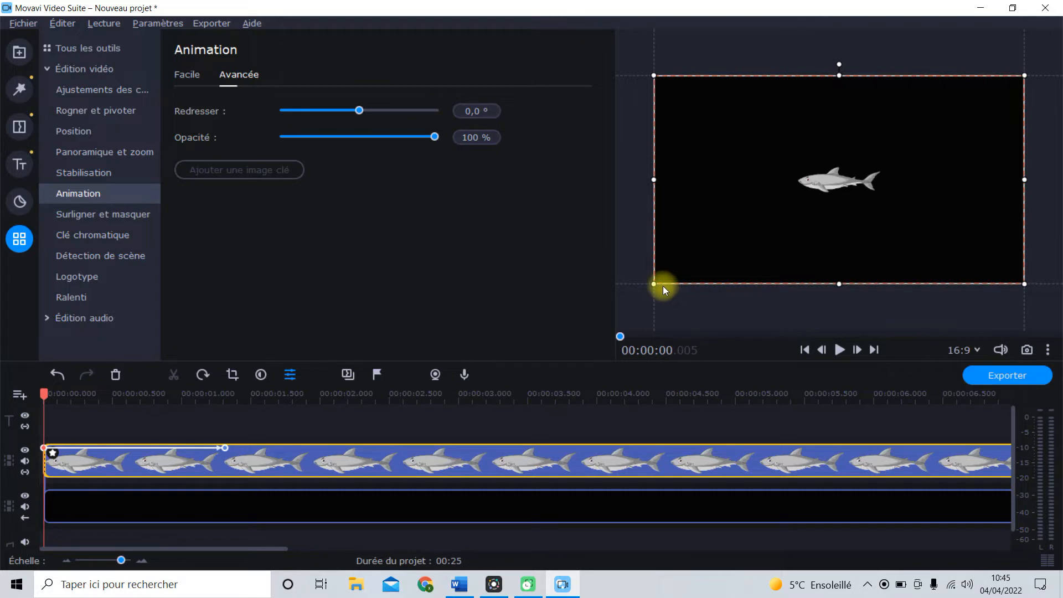
drag(657, 284, 1047, 175)
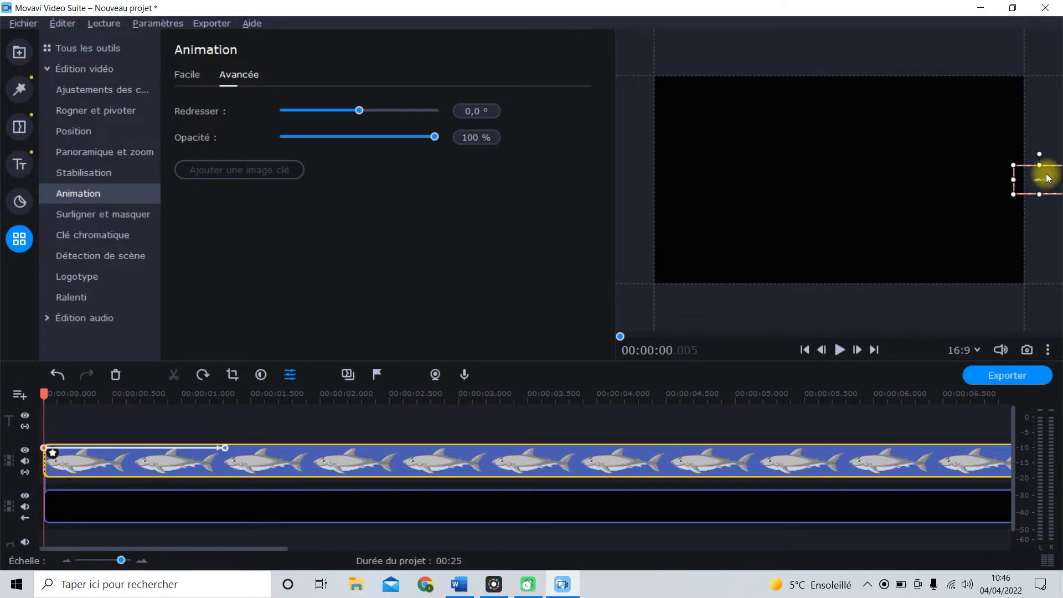
click(225, 447)
drag(947, 226, 861, 136)
drag(892, 204, 1008, 313)
drag(795, 191, 570, 366)
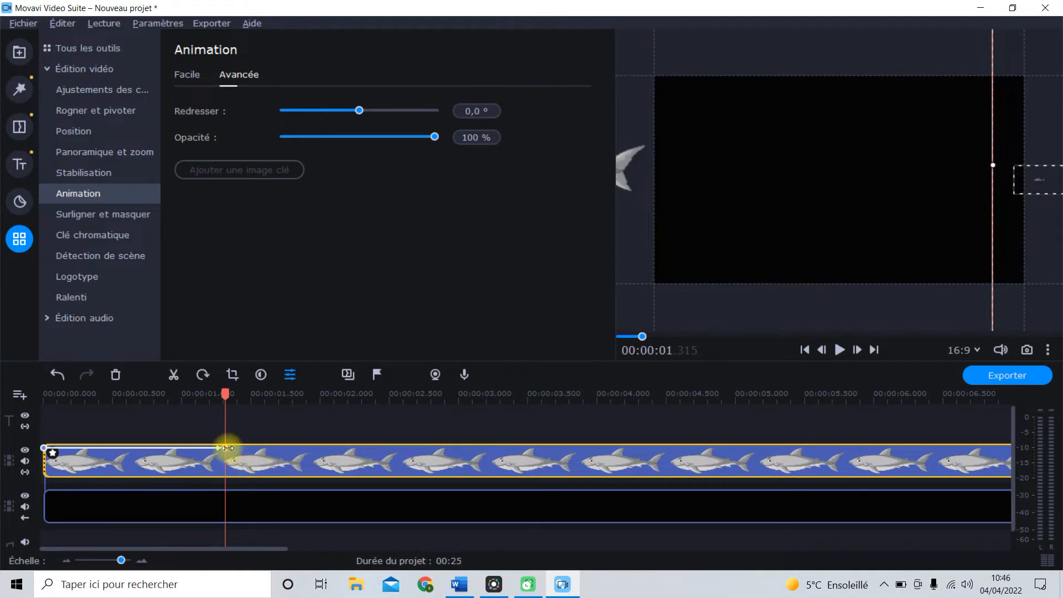
Lengthen the shark's growing movement by shifting the end keyframe to about 3.5 seconds
drag(221, 446, 332, 454)
click(47, 470)
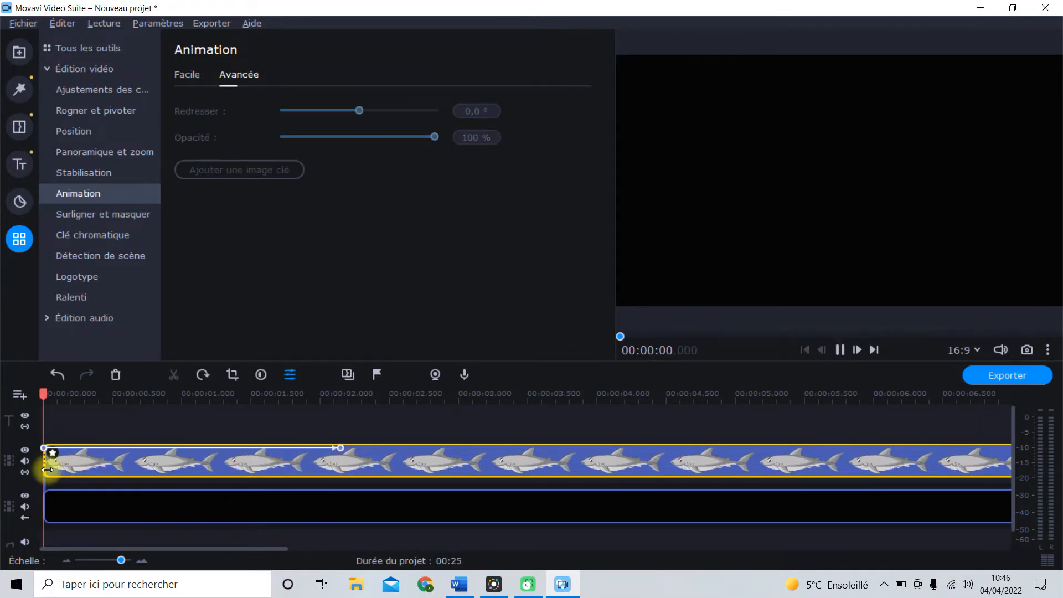
key(space)
drag(120, 561, 117, 561)
Play the clip from its beginning to check the slower movement of the growing shark
key(space)
click(46, 470)
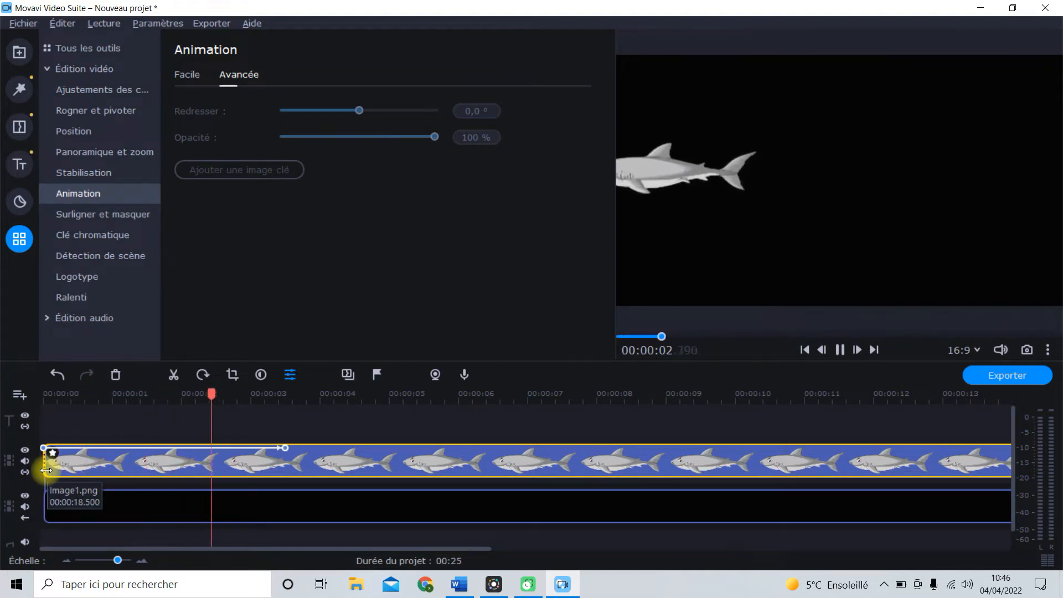
key(space)
Delete both existing keyframes and apply a new Vers la gauche animation near the start of the shark clip
click(44, 447)
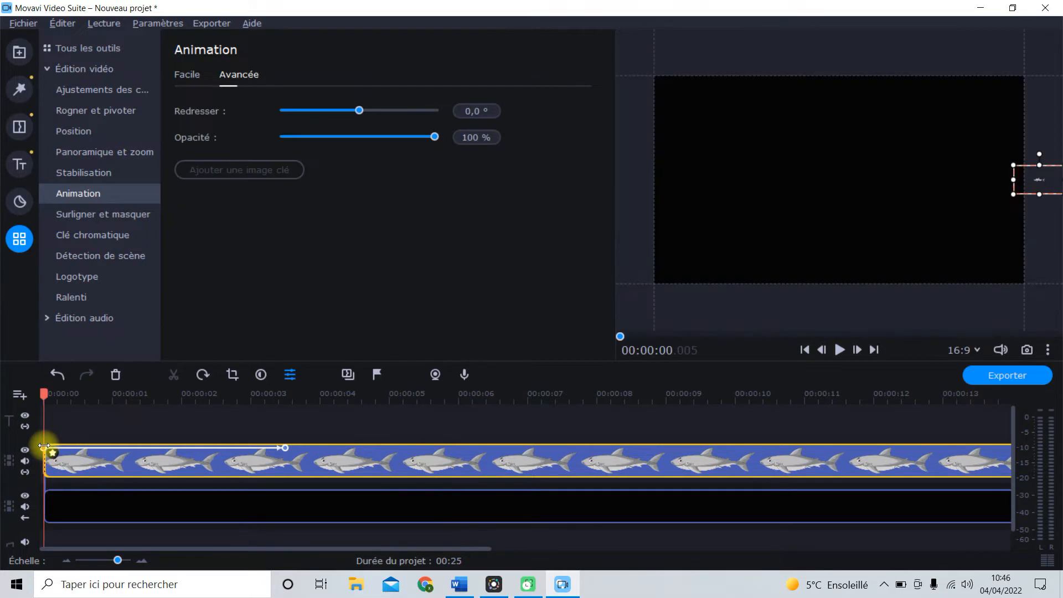
click(287, 446)
click(190, 77)
drag(437, 136, 75, 447)
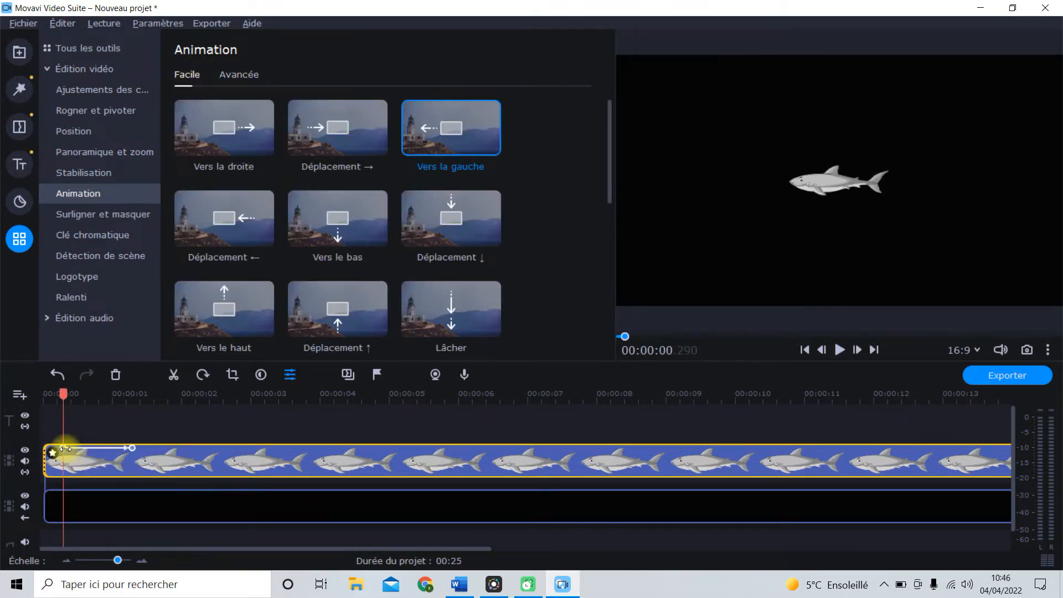
Place the shark at the frame's right edge for the start keyframe and at its left edge for the end keyframe
click(63, 447)
drag(910, 237, 1037, 238)
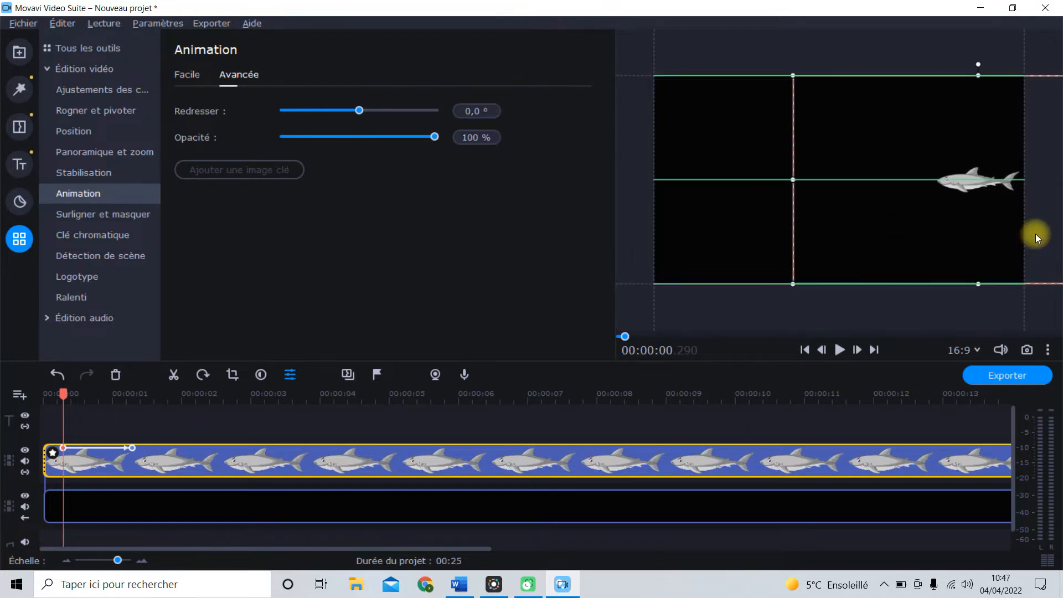
click(132, 447)
drag(650, 238, 878, 235)
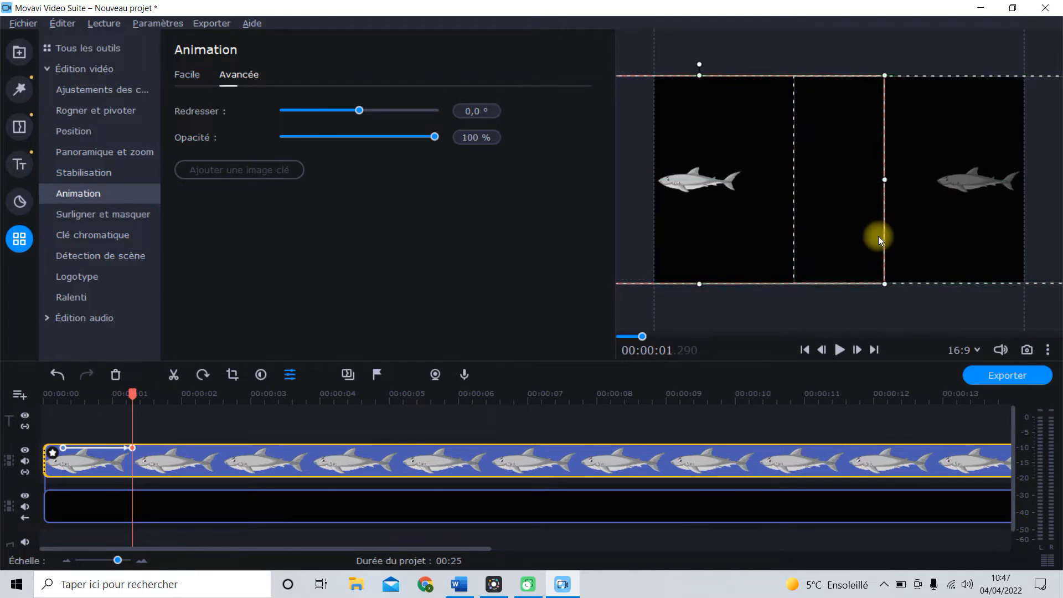
Set the shark's opacity to 0 % at the start keyframe and shift the end keyframe to about 6 seconds
click(63, 447)
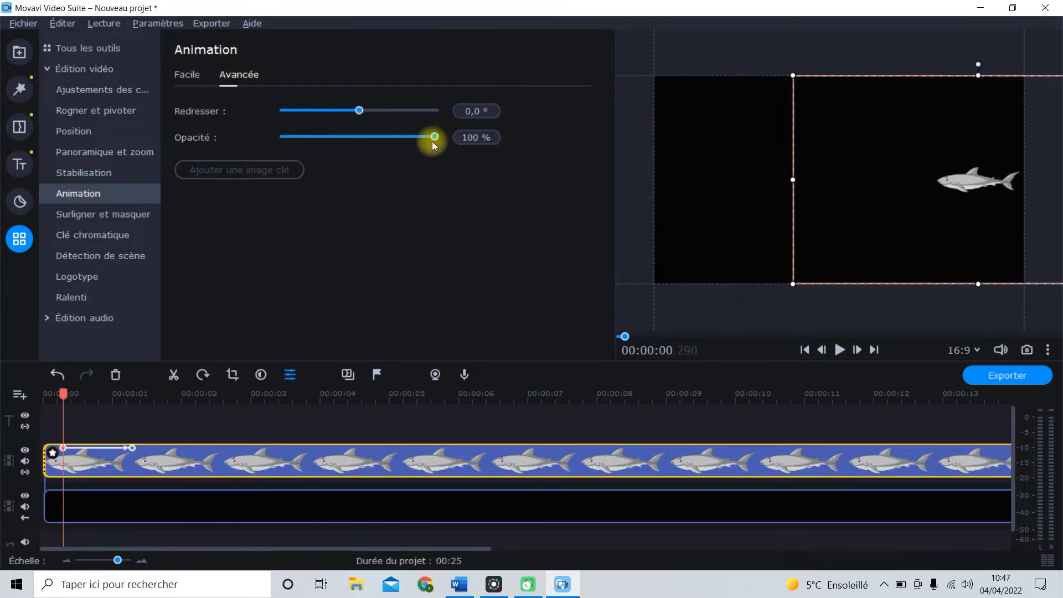
drag(436, 139, 288, 144)
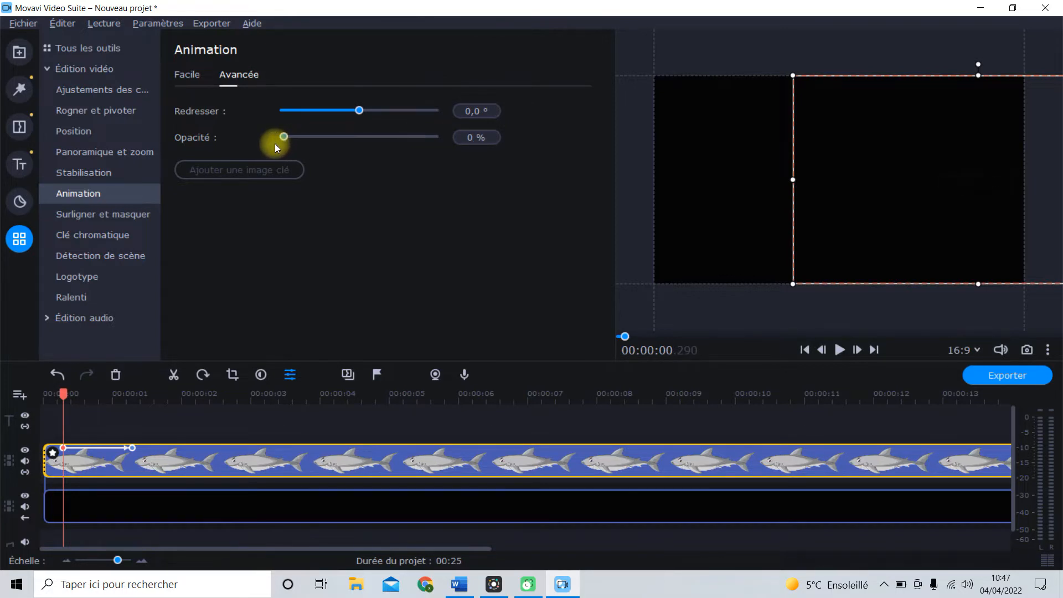
click(131, 447)
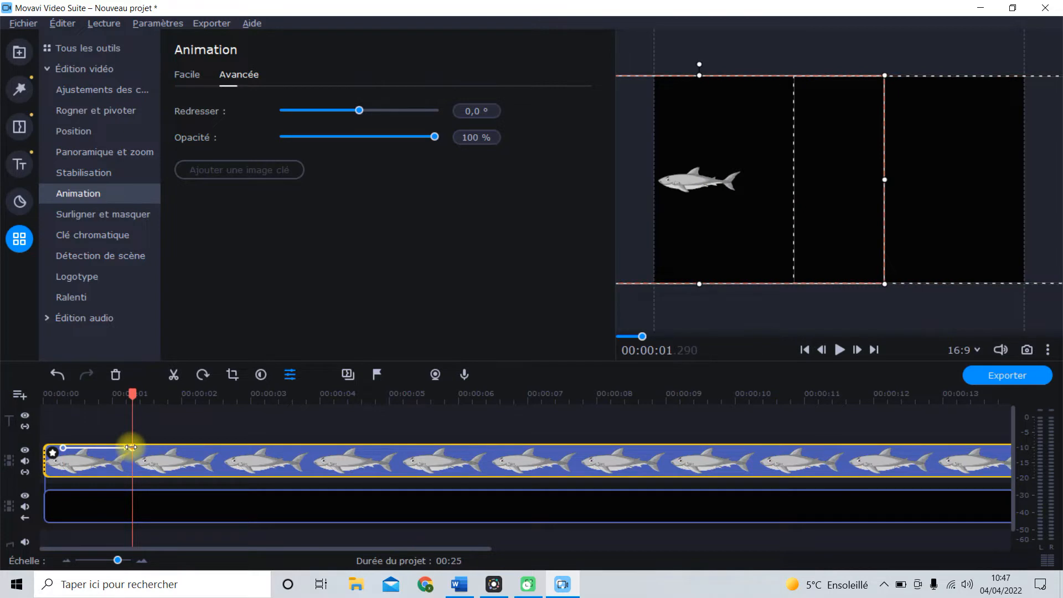
drag(131, 447, 455, 448)
Play the clip from its beginning to check the shark fading in while it moves left
key(Home)
key(space)
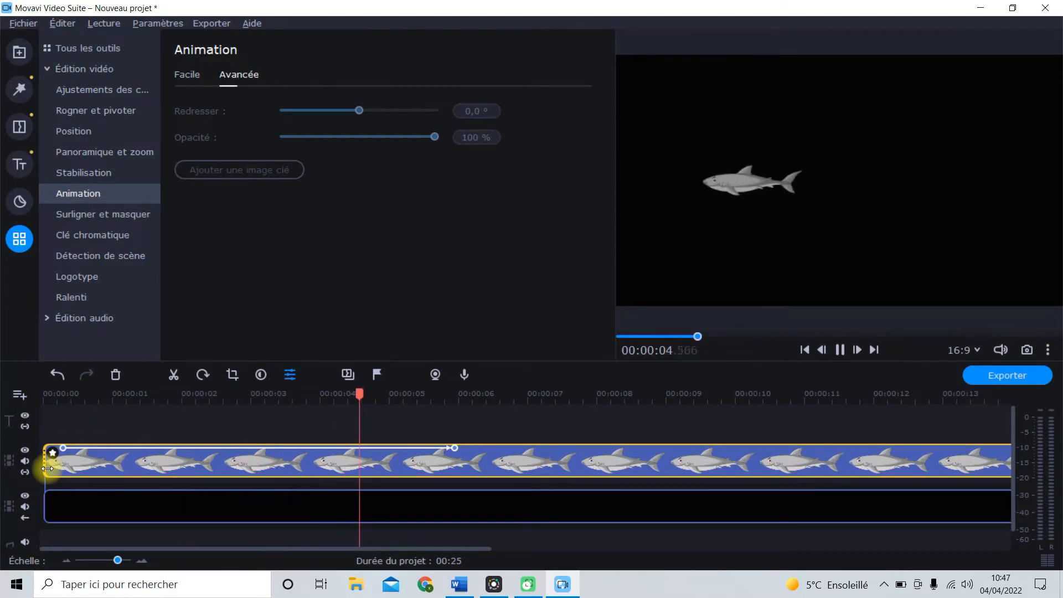
key(space)
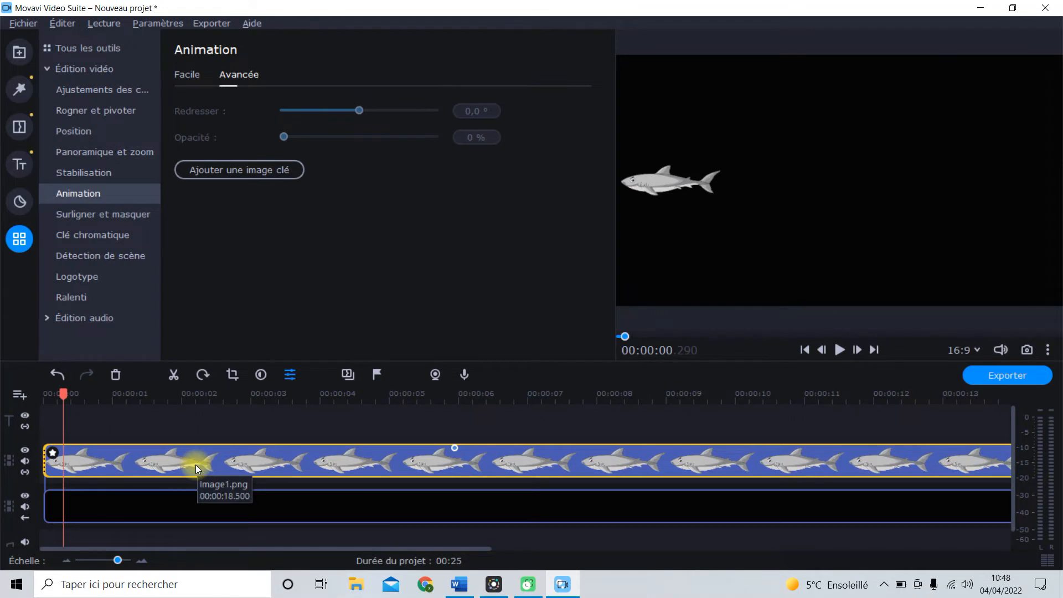
Preview the Lâcher, Serpent and Virevolte animation presets and look through the remaining presets in the list
click(181, 76)
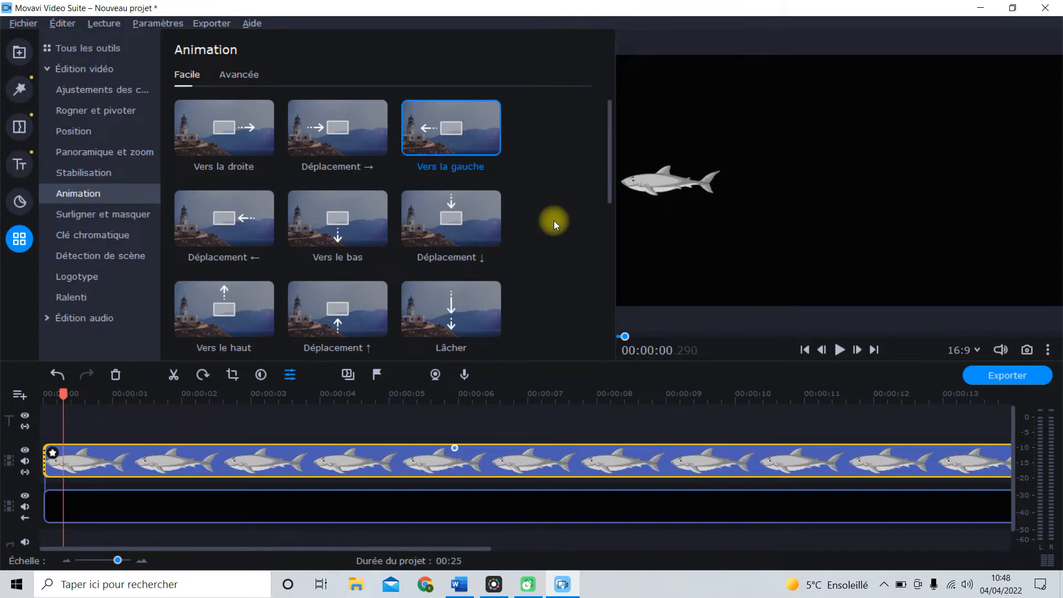
scroll(554, 220, down, 2)
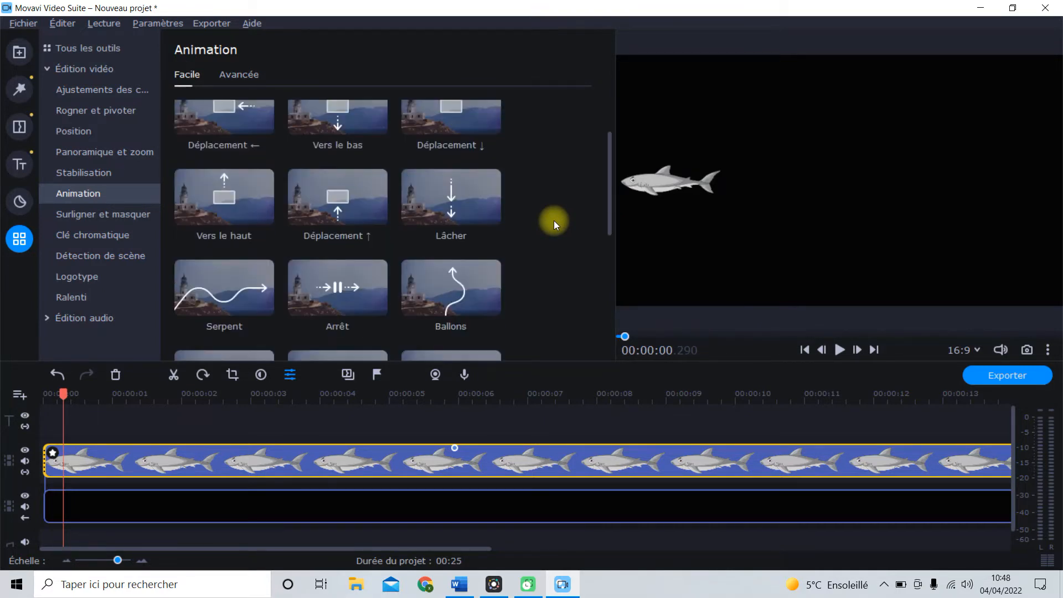
click(478, 206)
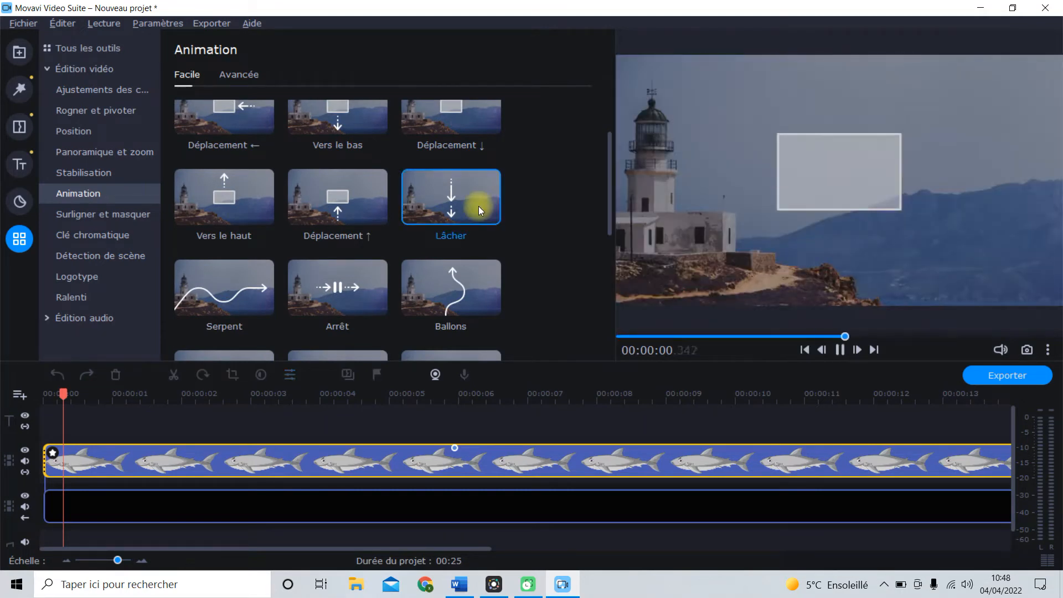
click(237, 290)
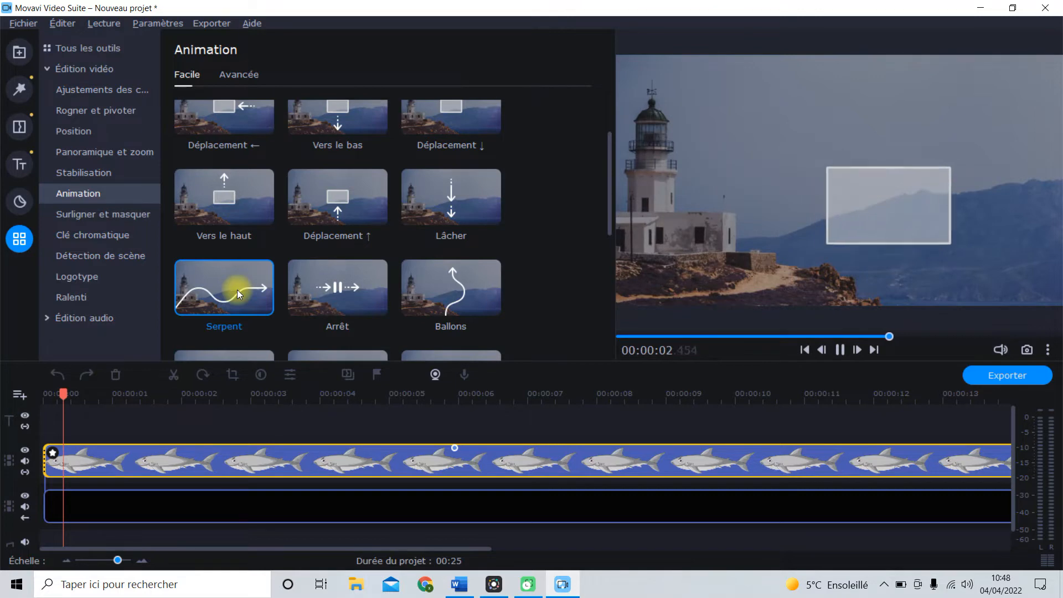
scroll(500, 275, down, 1)
click(464, 309)
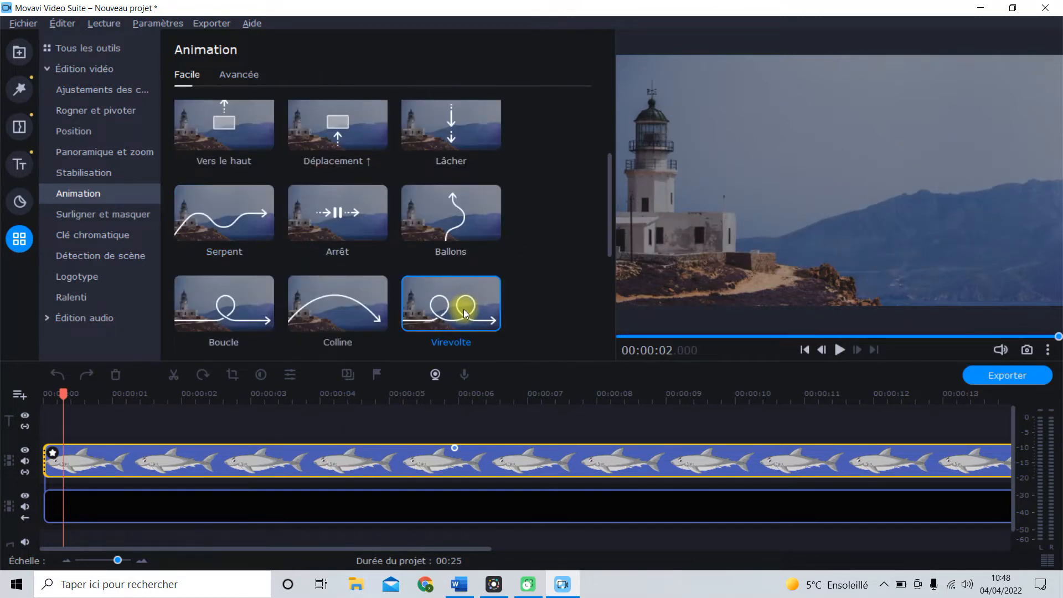
scroll(539, 206, down, 3)
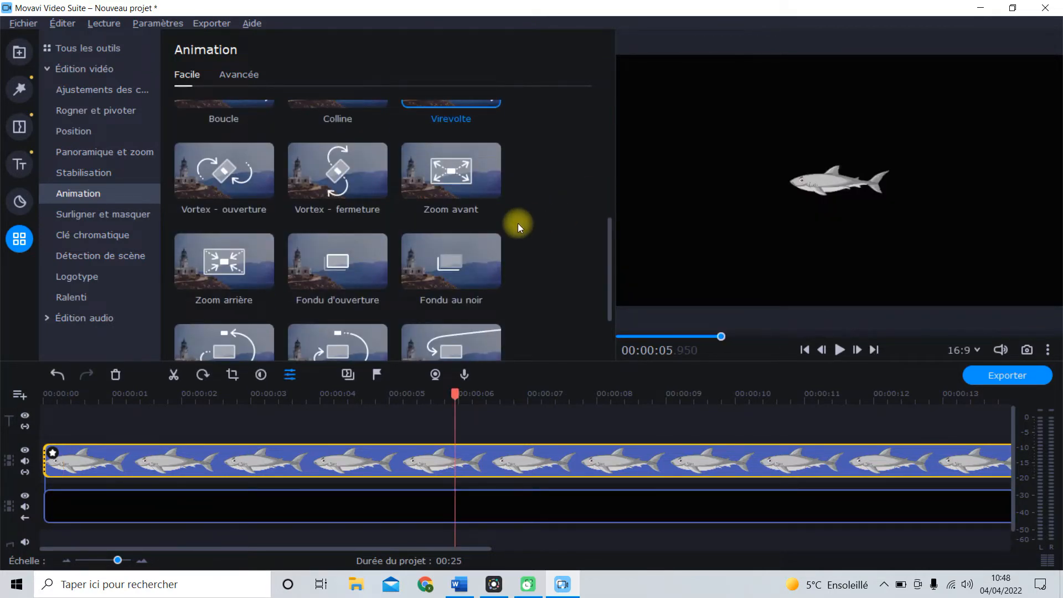
scroll(518, 224, down, 3)
scroll(517, 223, up, 2)
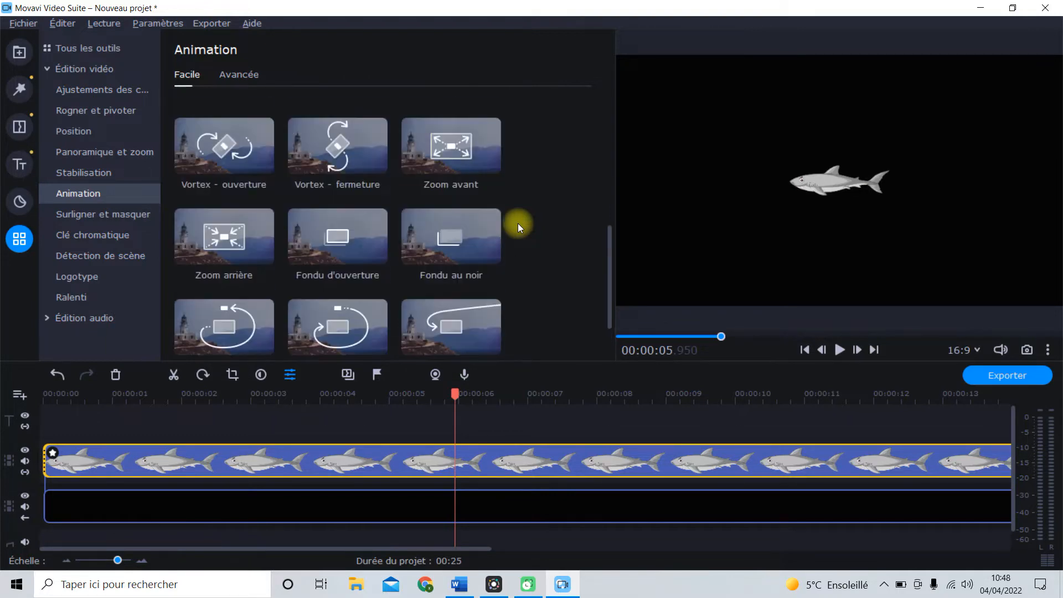
scroll(518, 224, up, 1)
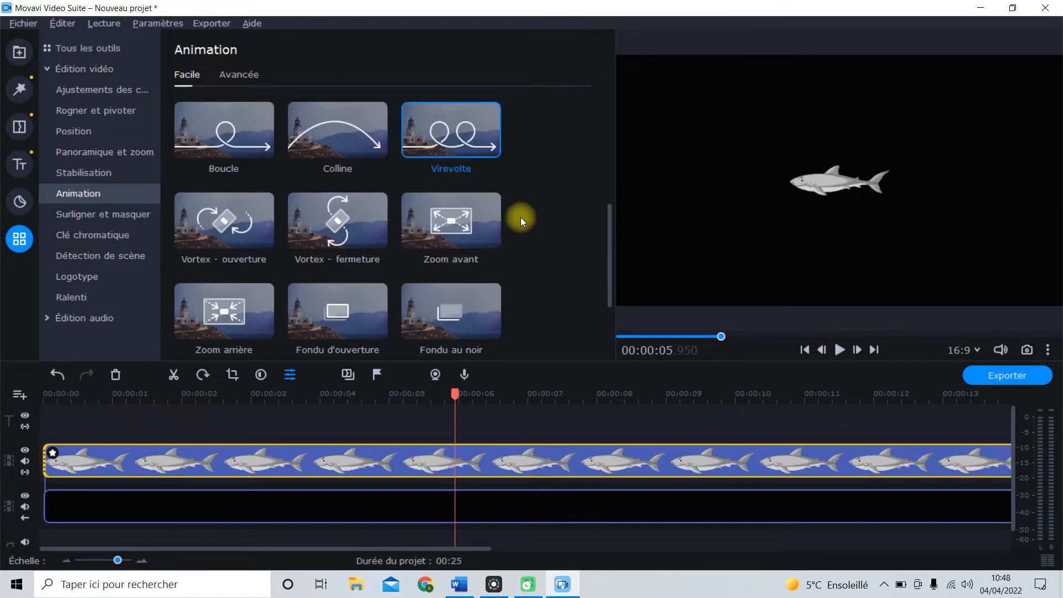
Apply the Zoom avant animation near the start of the shark clip and play the clip to check the zoom
mouse_move(470, 217)
mouse_down()
mouse_move(427, 233)
mouse_move(160, 454)
mouse_move(101, 454)
mouse_up()
click(65, 463)
key(space)
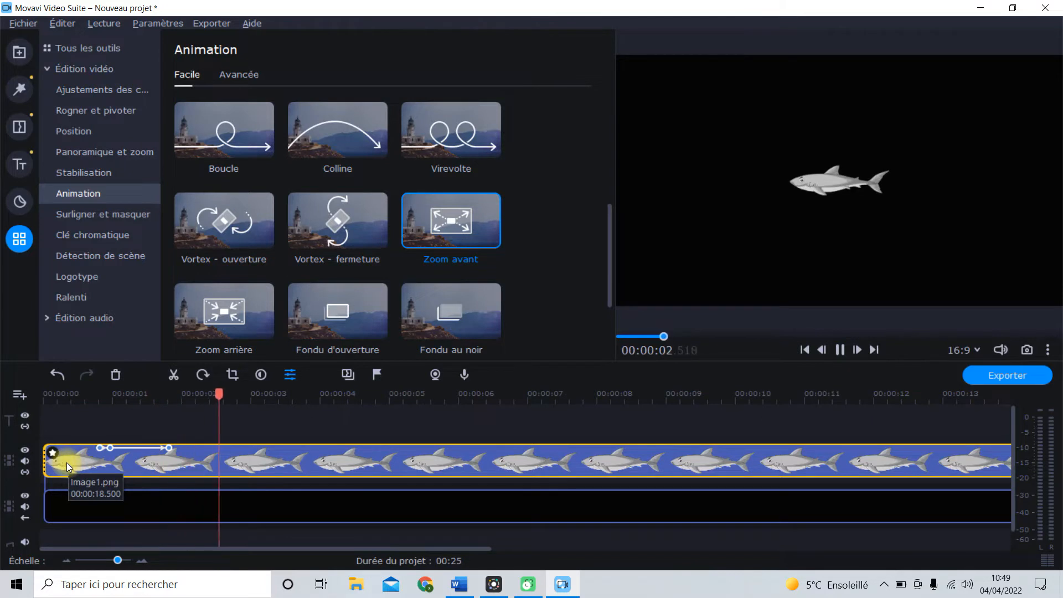
key(space)
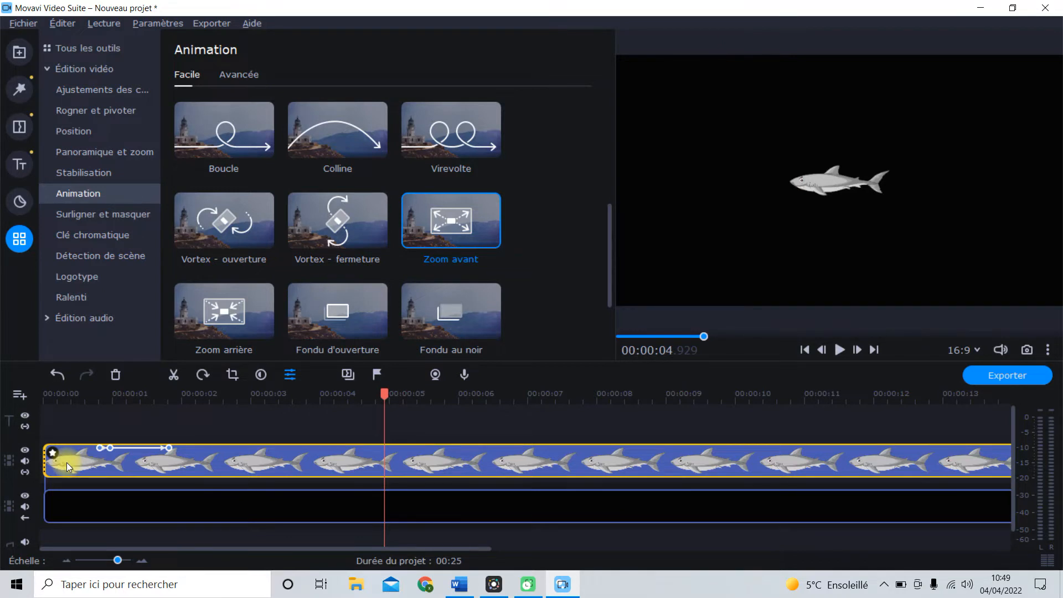
Play the shark clip from just before the zoom keyframes to check the Zoom avant animation
click(122, 561)
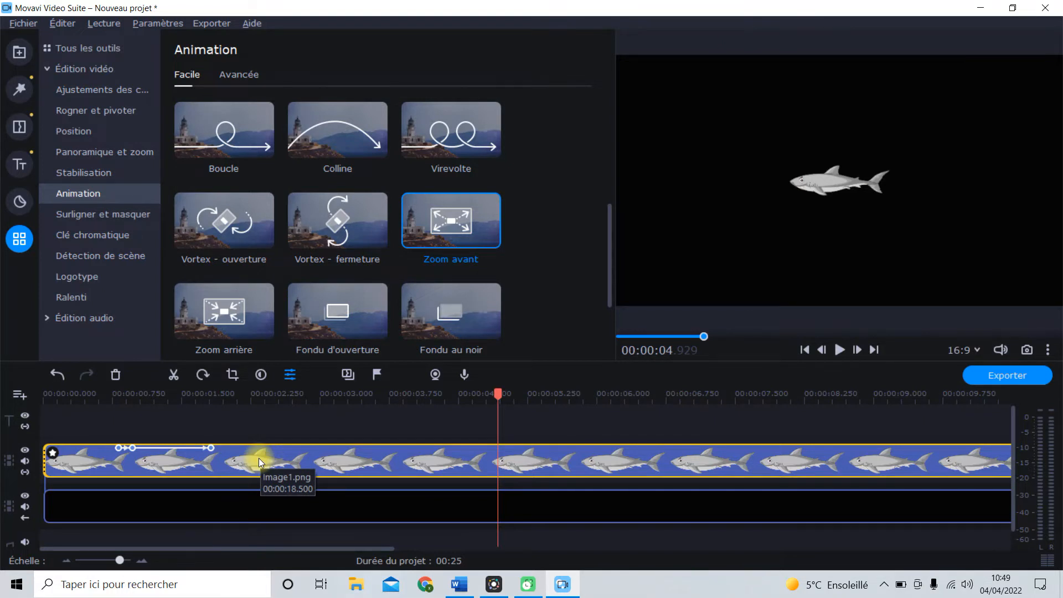
click(104, 452)
key(space)
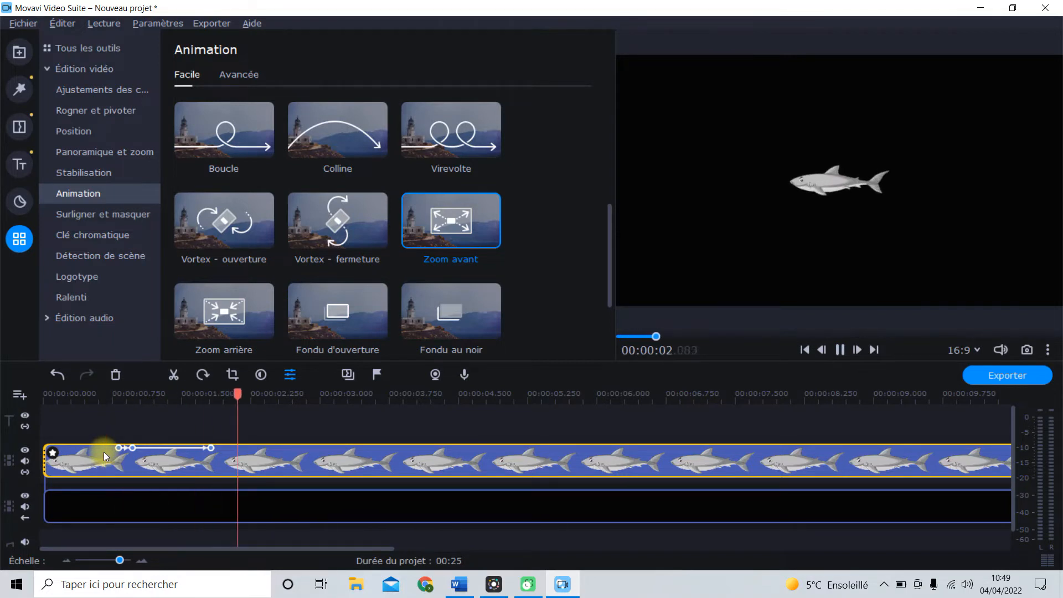
key(space)
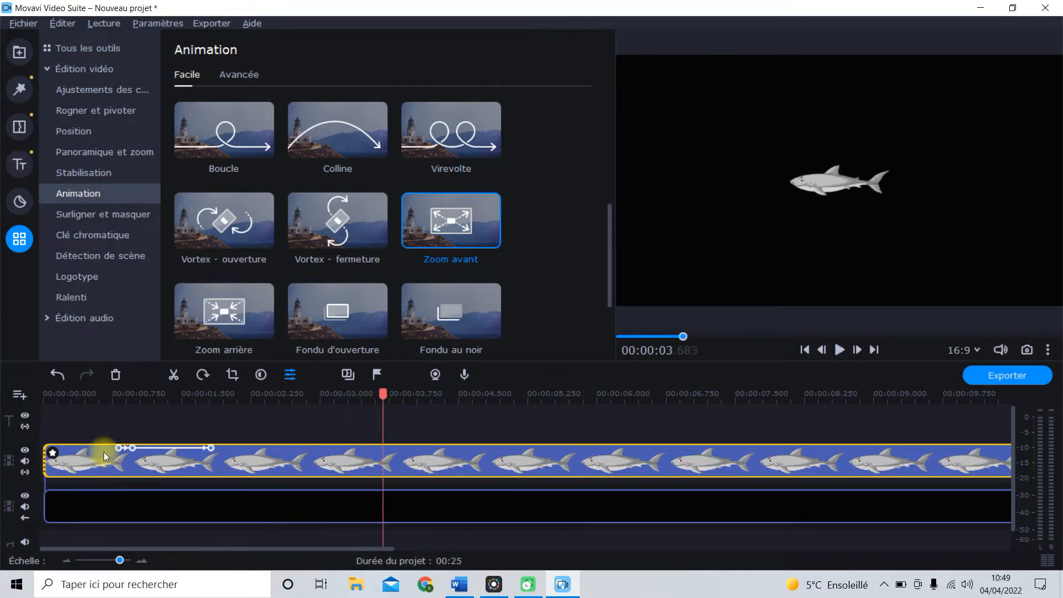
Move the shark to the upper-right corner of the frame at the first zoom keyframe and play the clip
click(119, 449)
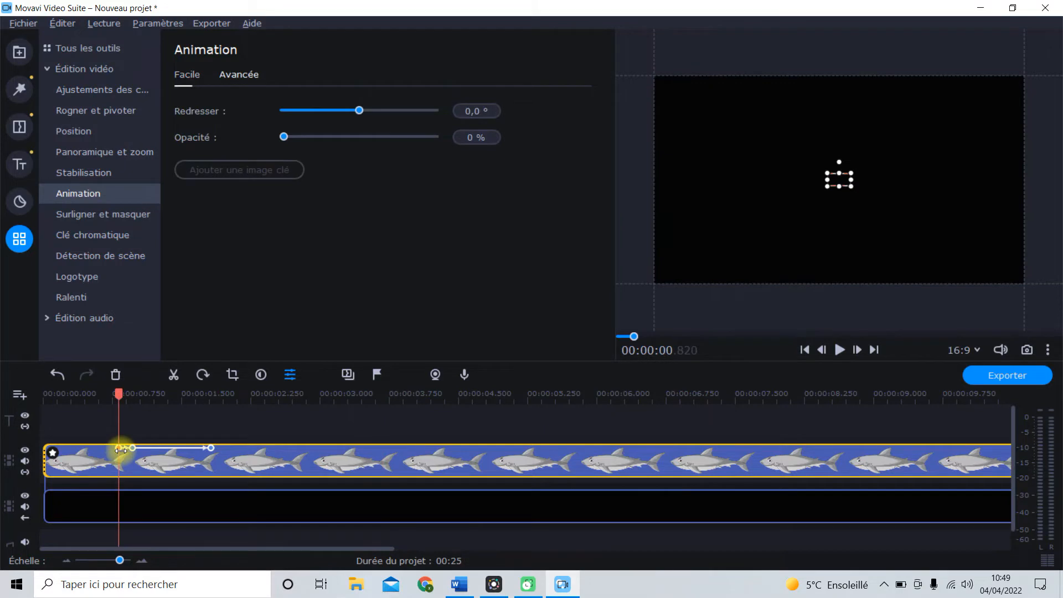
drag(839, 185, 915, 159)
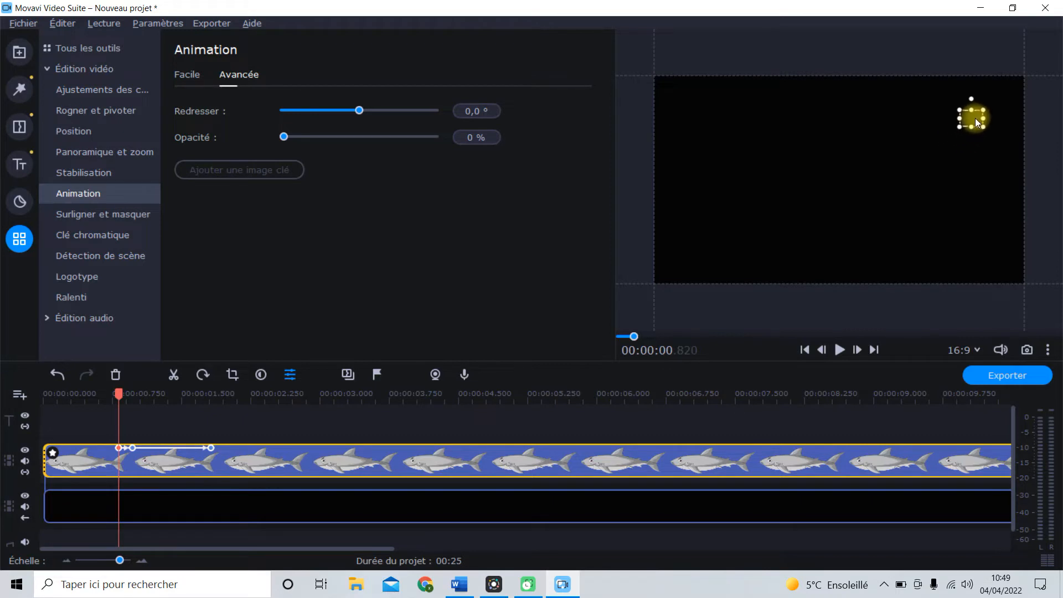
drag(1010, 95, 1014, 85)
key(space)
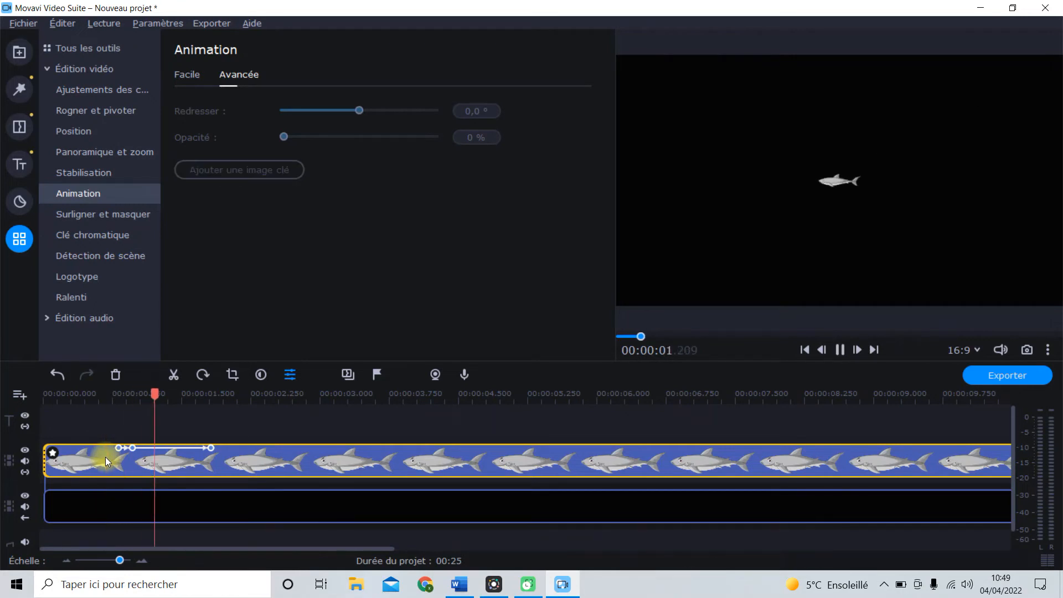
key(space)
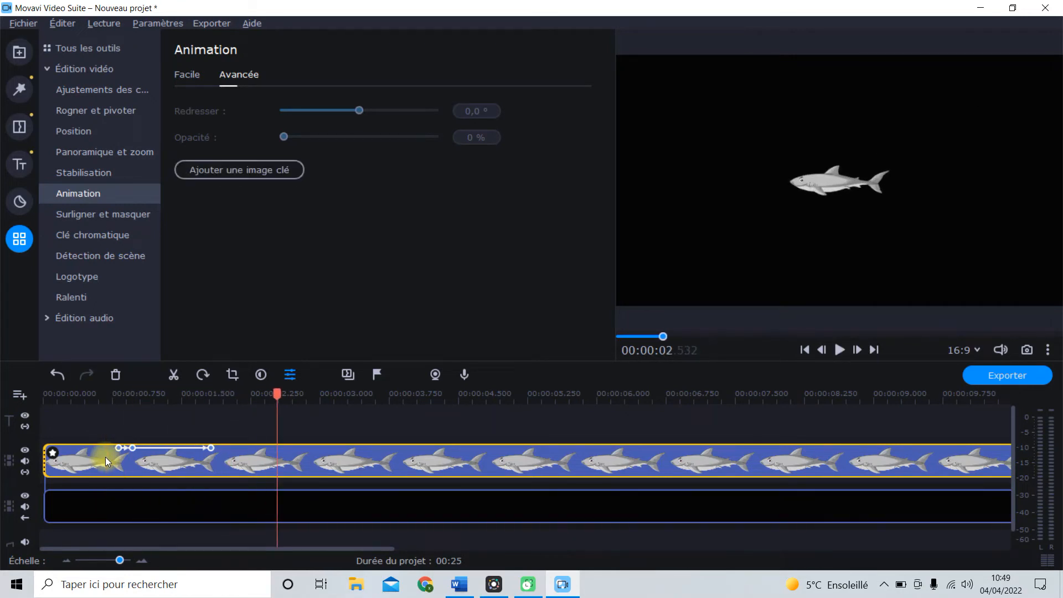
Shift the middle zoom keyframe to about 1.4 seconds and play the clip from before the animation
drag(136, 449, 173, 446)
click(97, 460)
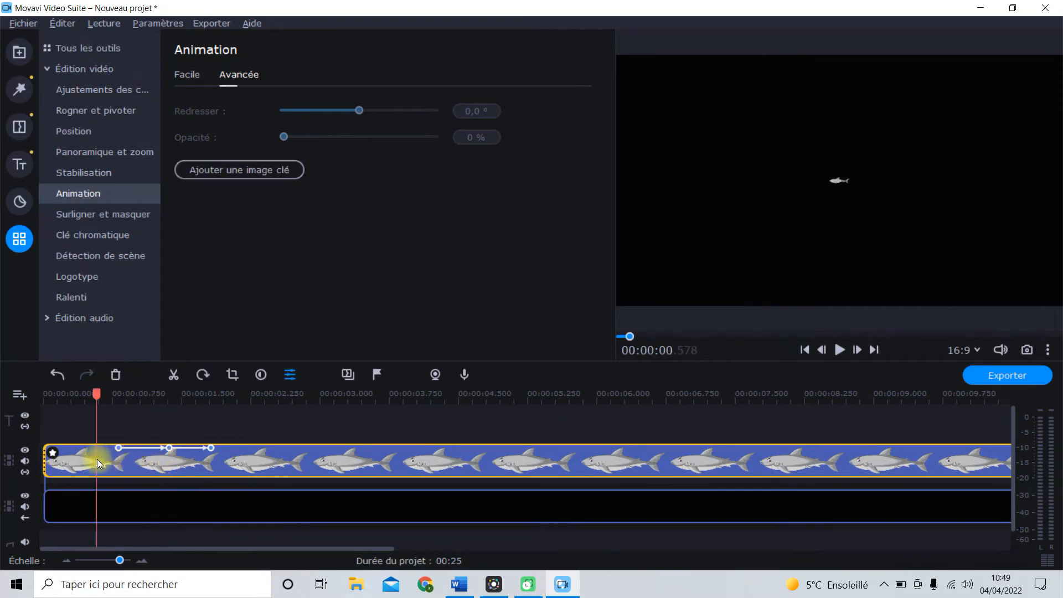
key(space)
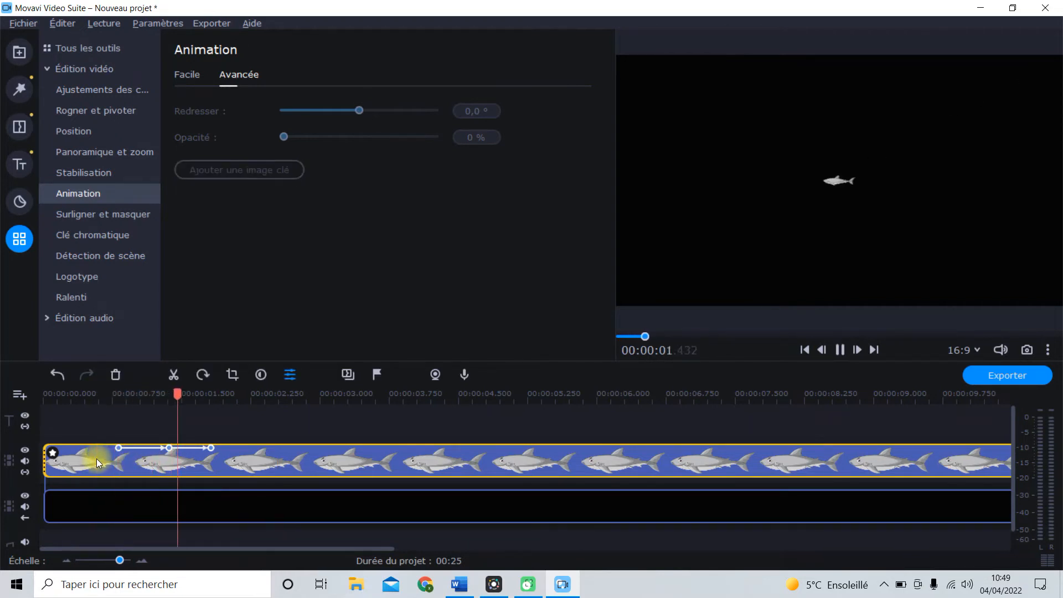
key(space)
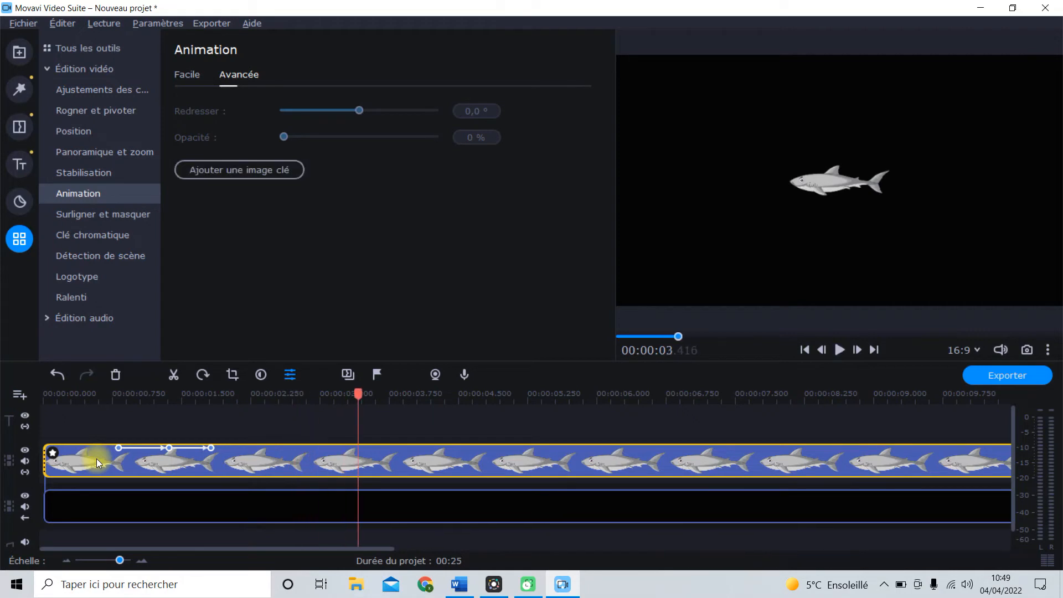
Move the shark to the lower-right part of the frame at the last zoom keyframe and play the animation
click(212, 447)
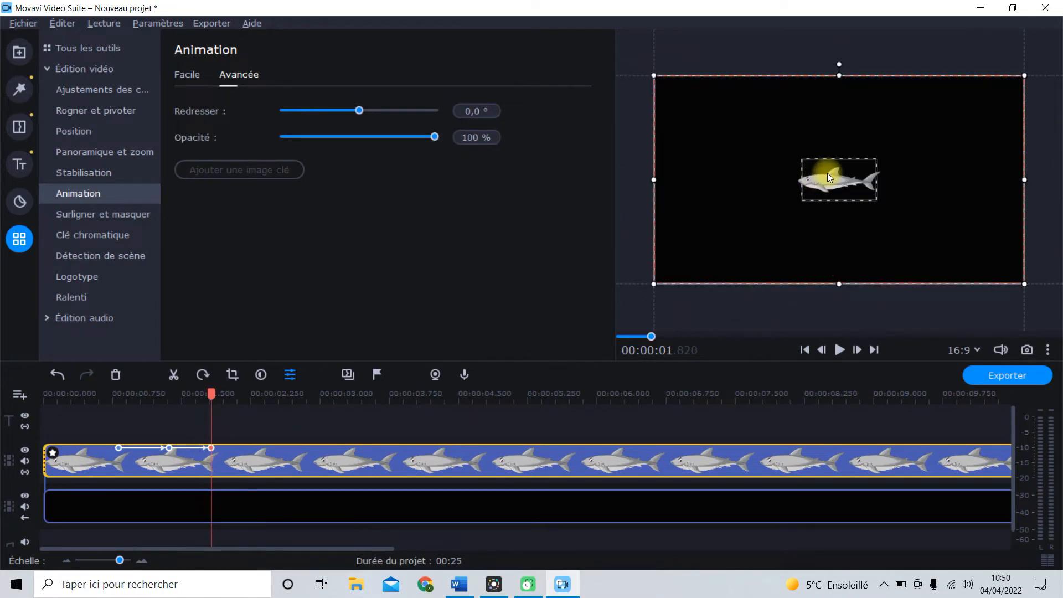
drag(829, 177, 929, 242)
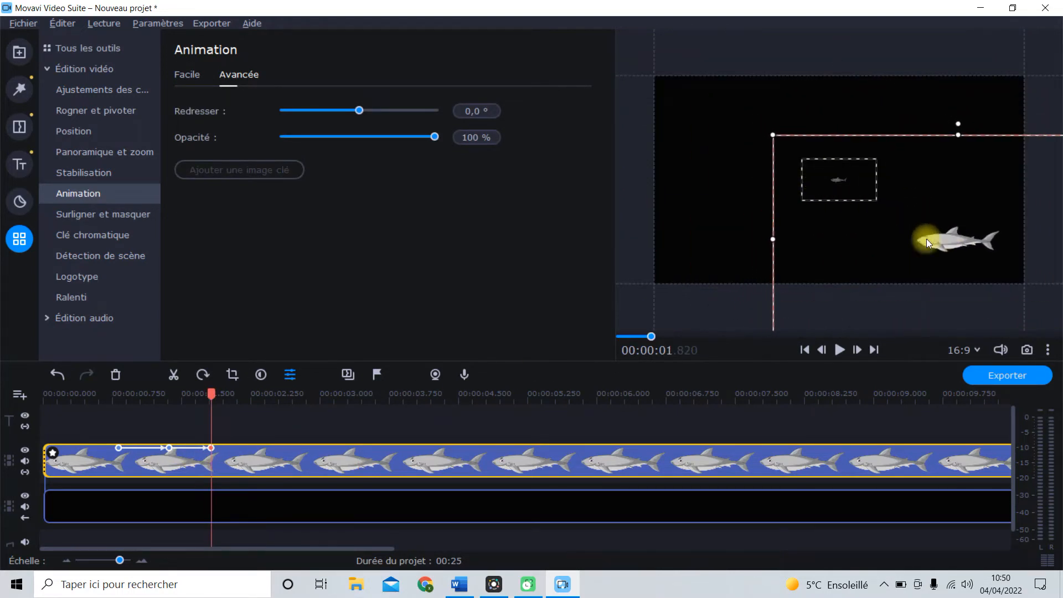
click(89, 468)
key(space)
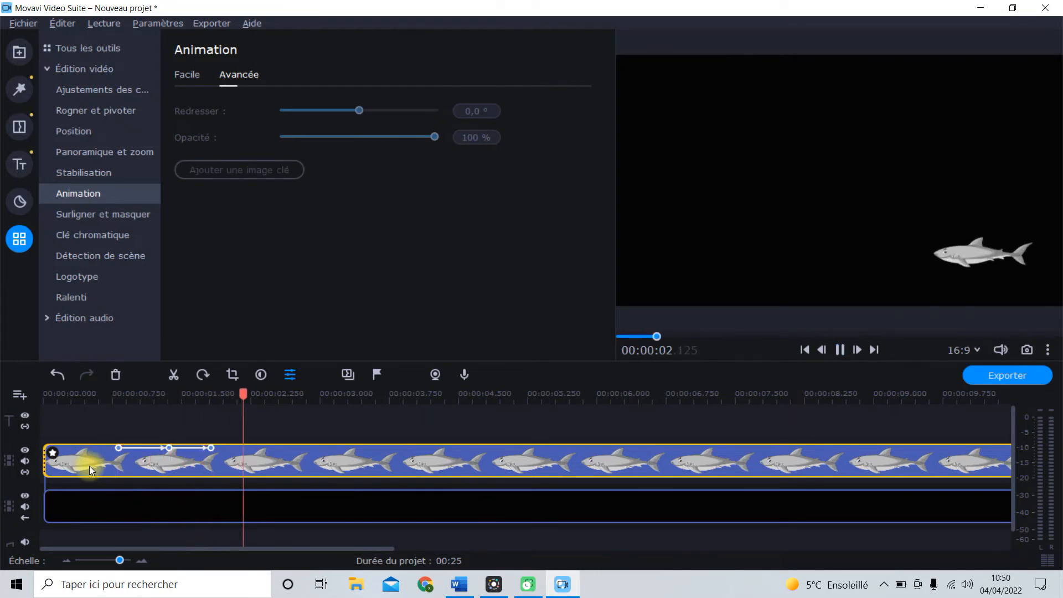
key(space)
Clear the zoom keyframes from the shark clip and add a new advanced animation starting at 1.820 seconds
click(119, 448)
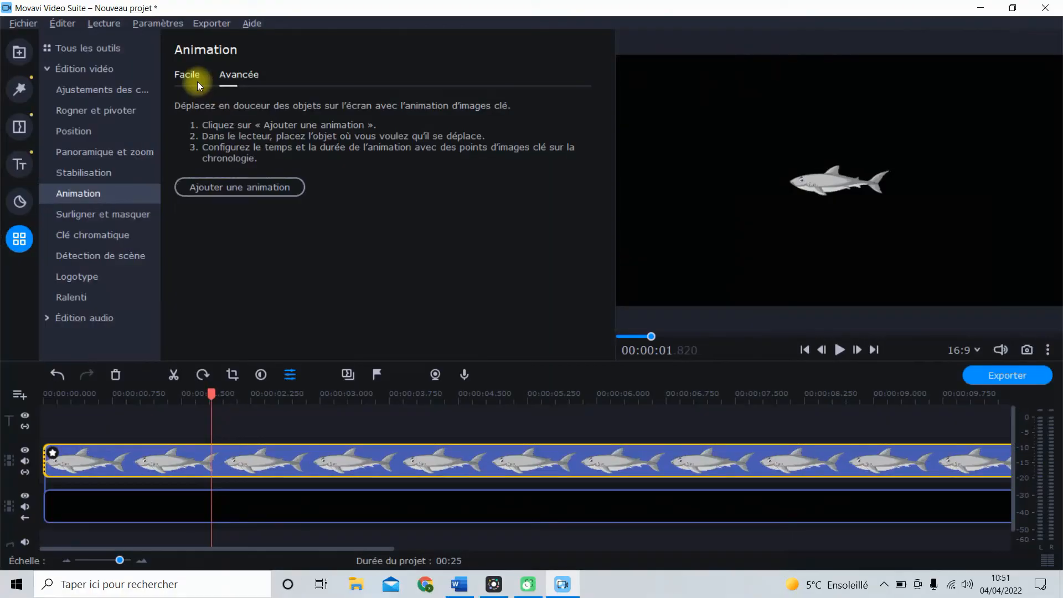
click(197, 81)
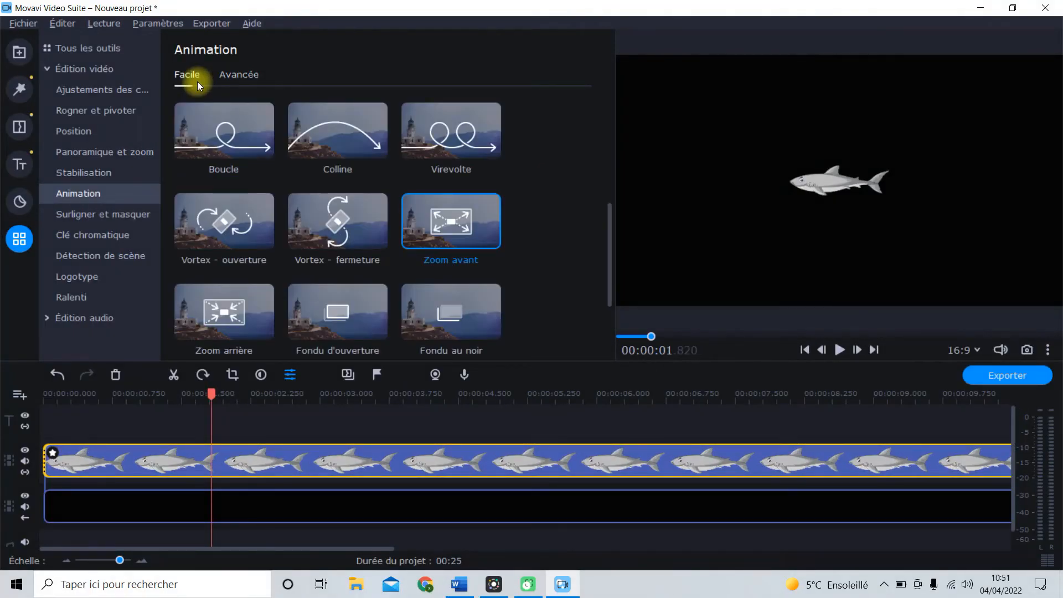
click(224, 81)
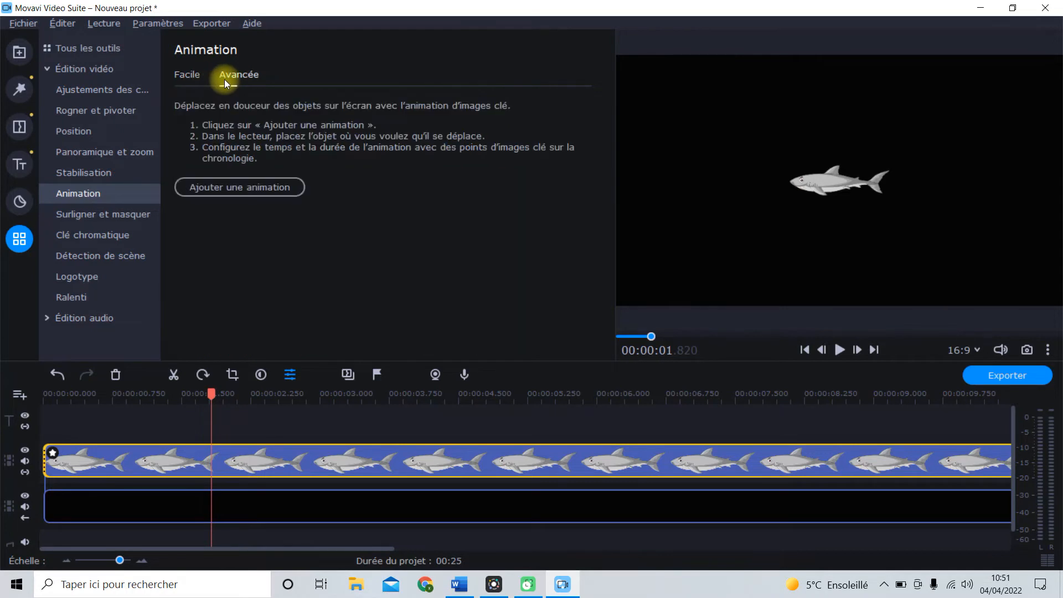
click(225, 185)
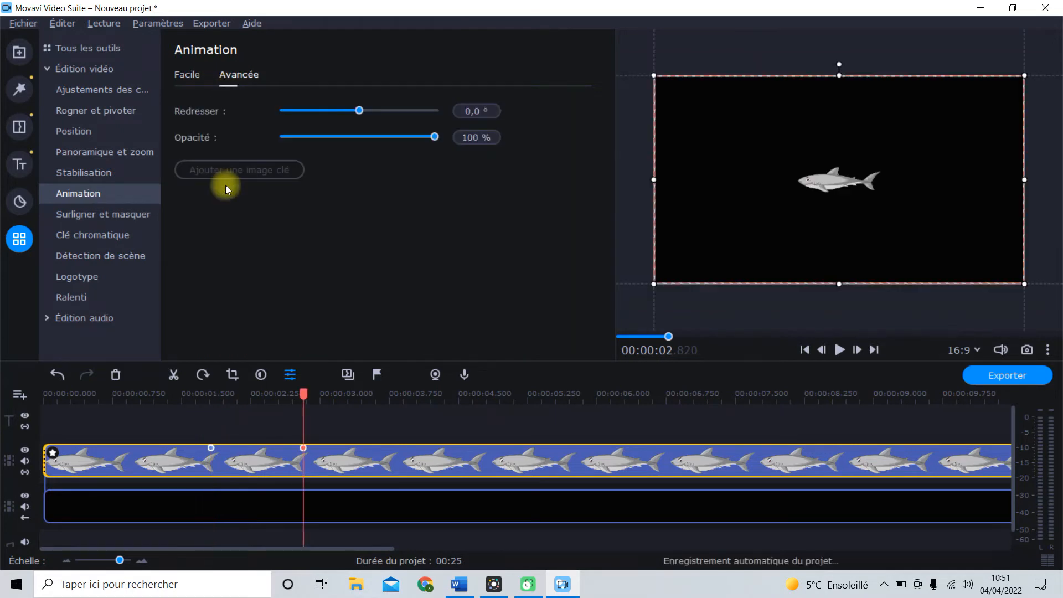
Place the shark beyond the right edge of the frame at the start keyframe and keep it centred at the end keyframe
click(213, 450)
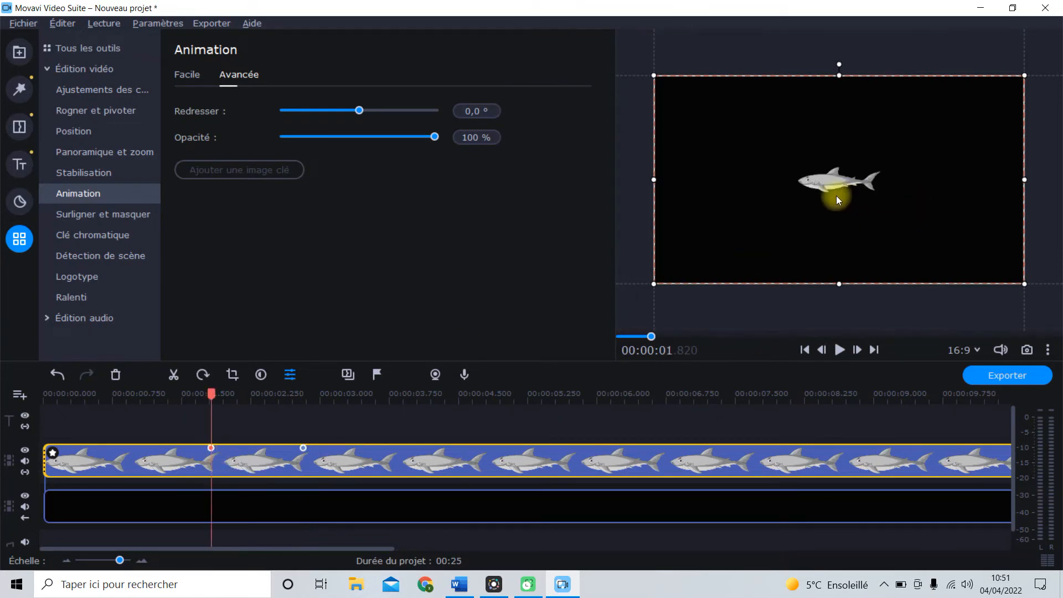
drag(812, 198, 1045, 198)
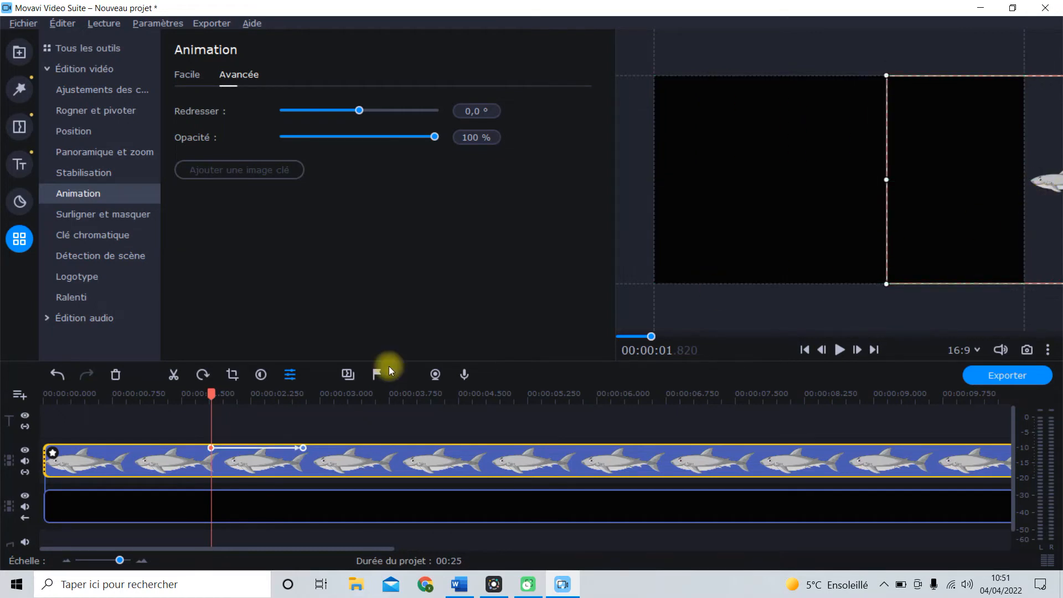
click(303, 448)
mouse_move(814, 224)
mouse_down()
mouse_move(616, 231)
mouse_move(818, 221)
mouse_up()
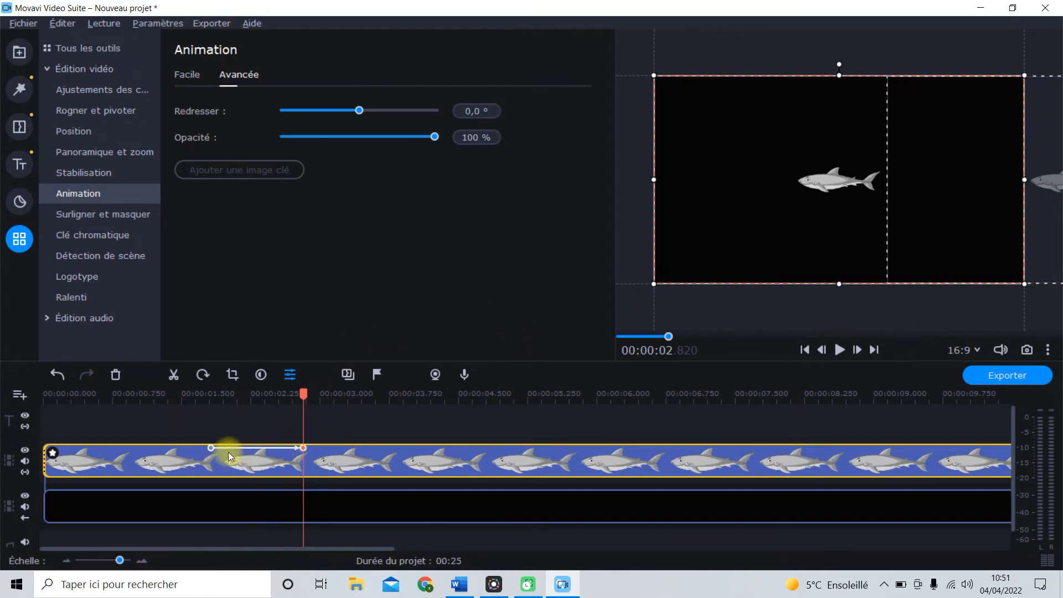
Shift the end keyframe to 3.600 seconds and play the animation to check its slower movement
drag(303, 448, 375, 448)
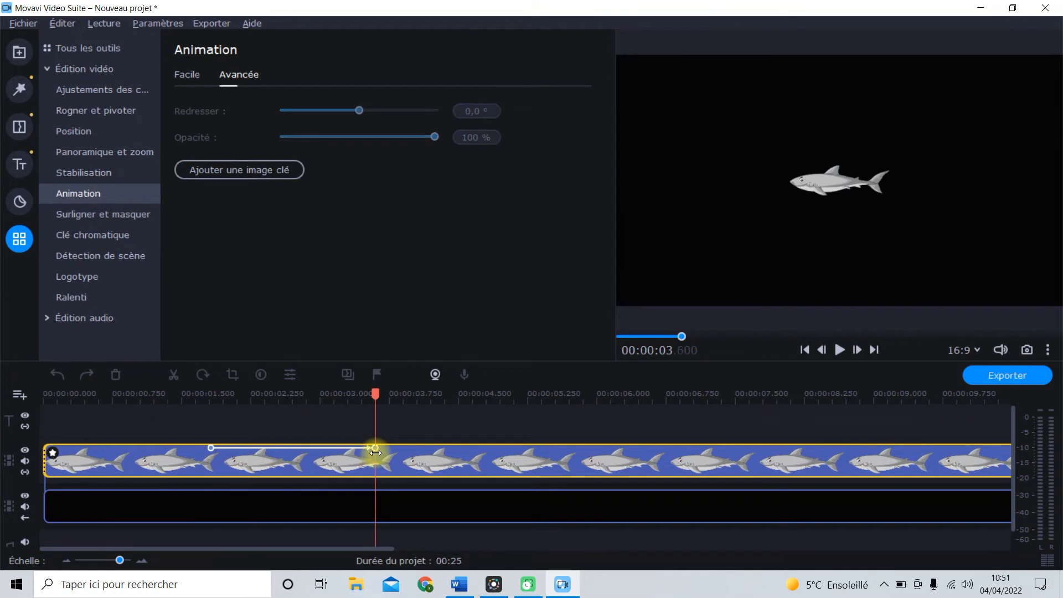
click(201, 462)
key(space)
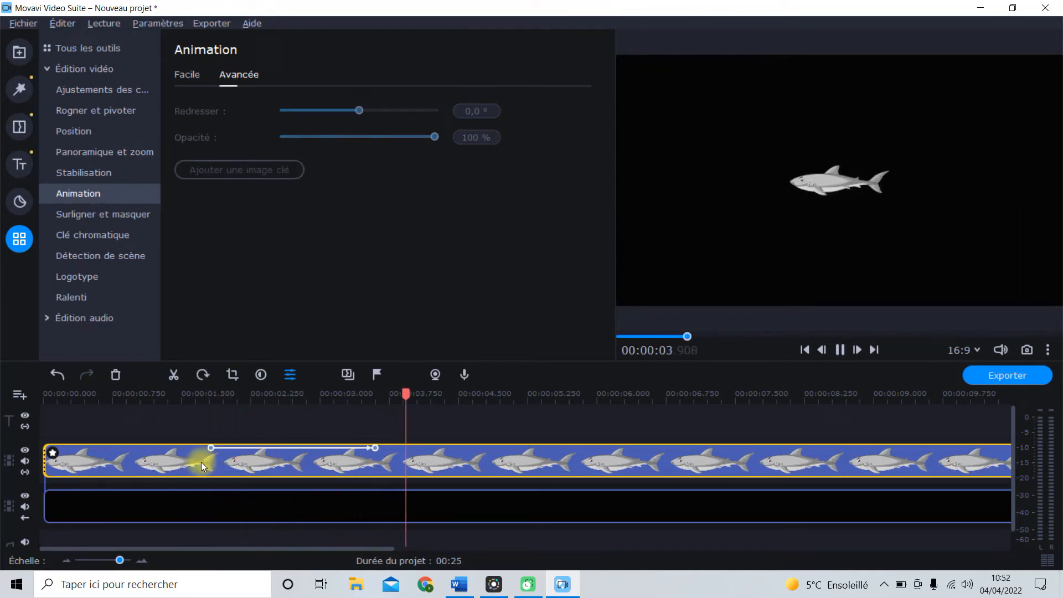
key(space)
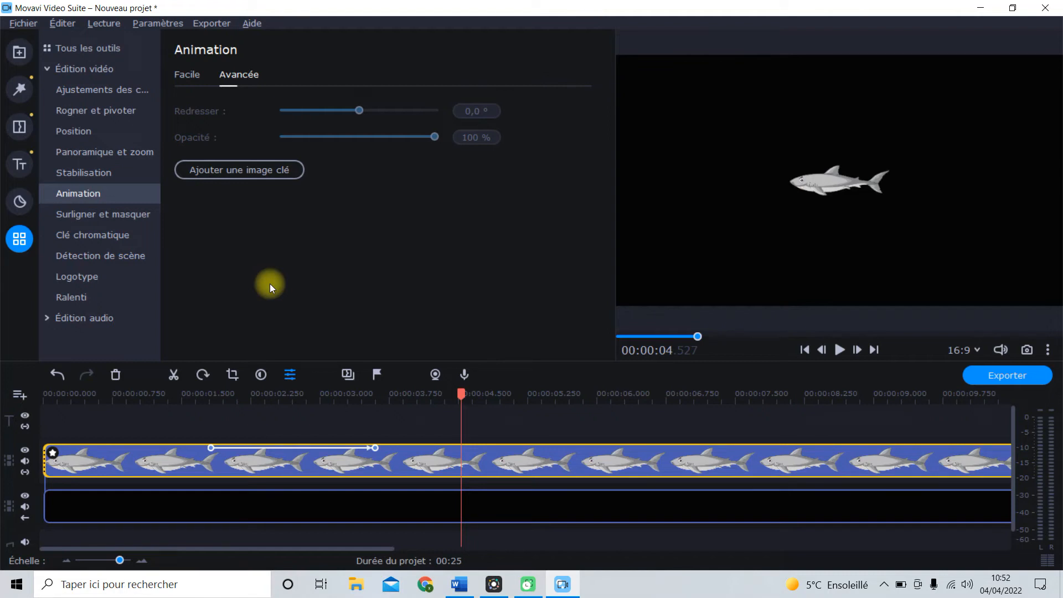
Add two intermediate keyframes to the shark's animation at about 2.4 and 3.0 seconds
click(244, 447)
double_click(244, 447)
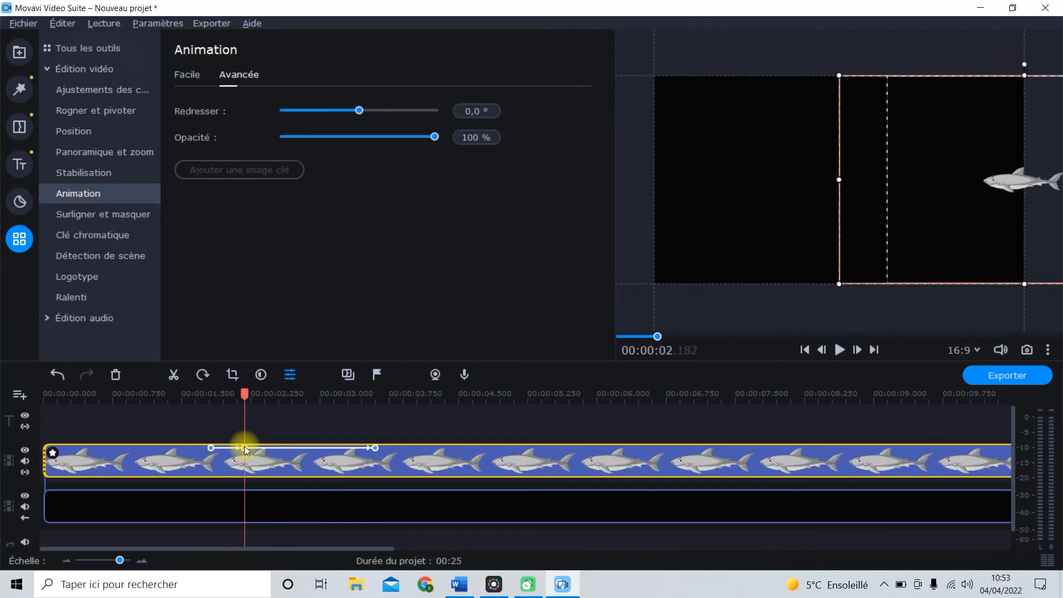
click(320, 448)
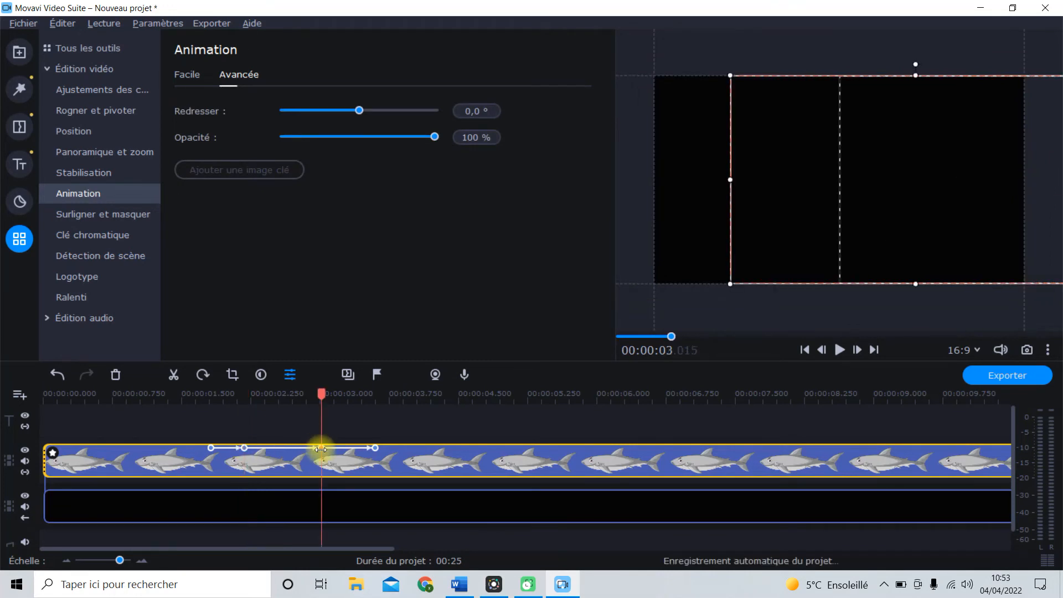
drag(245, 447, 266, 447)
Place the shark on a zigzag path over the four keyframes, from the lower right through the centre and lower left to the left edge
click(211, 447)
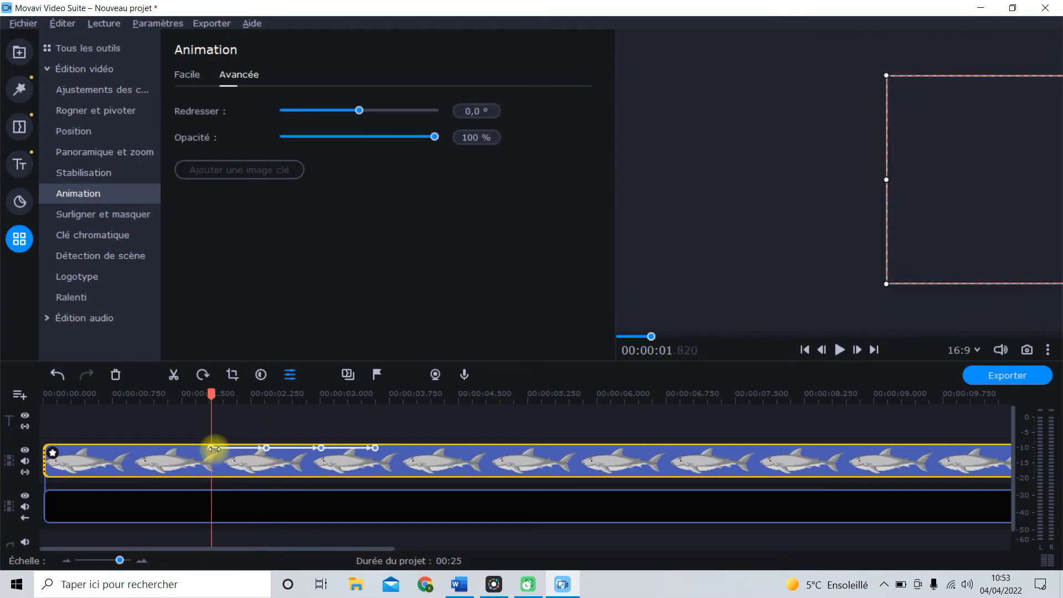
drag(998, 202, 915, 238)
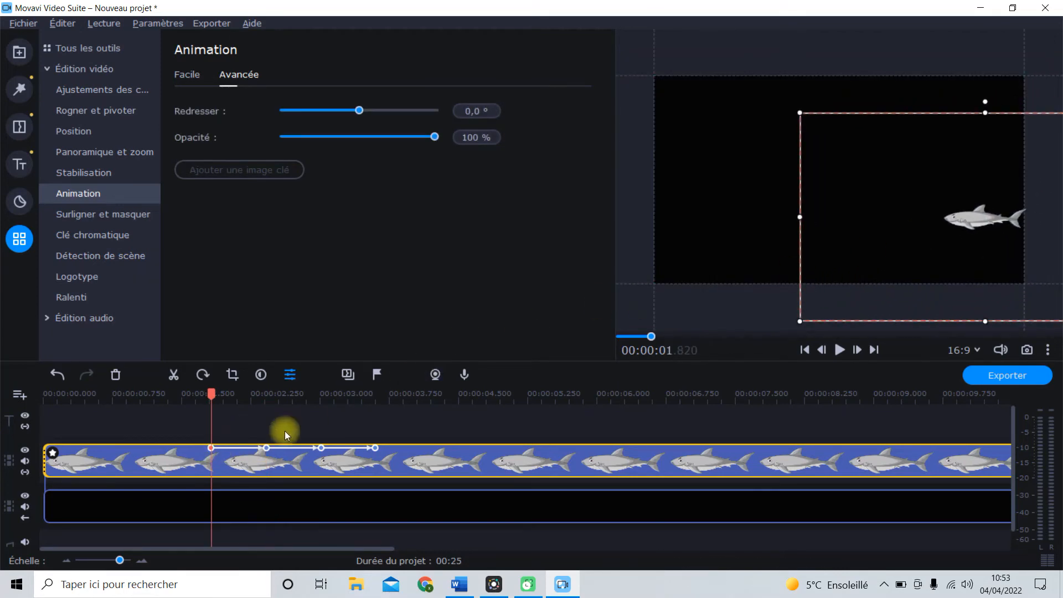
click(267, 447)
drag(991, 203, 881, 208)
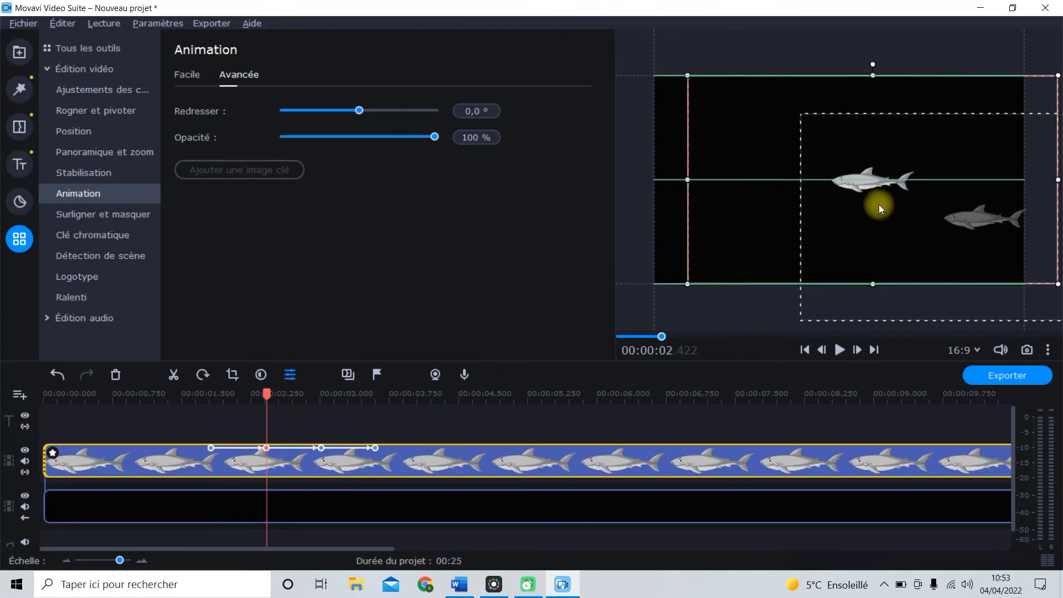
click(321, 448)
drag(889, 206, 800, 239)
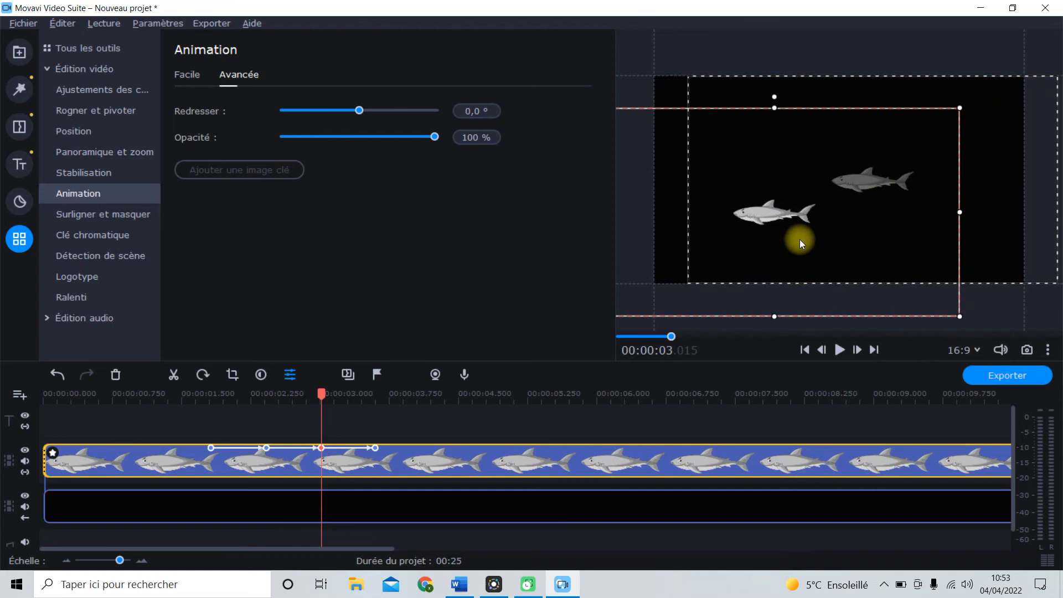
click(375, 447)
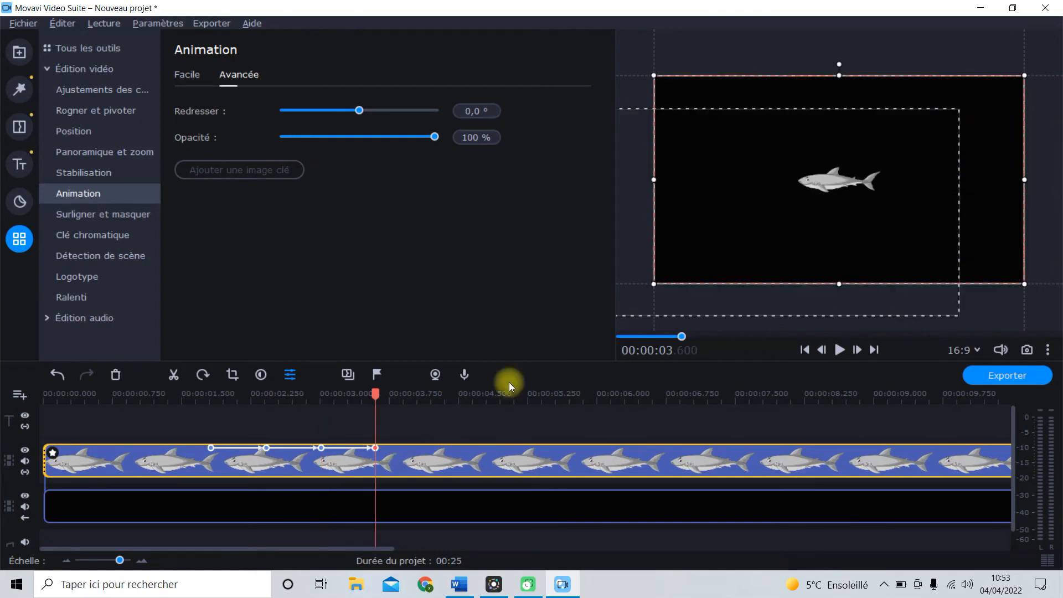
drag(885, 260, 847, 238)
Play the clip from before the first keyframe to check the shark's zigzag movement
click(188, 463)
key(space)
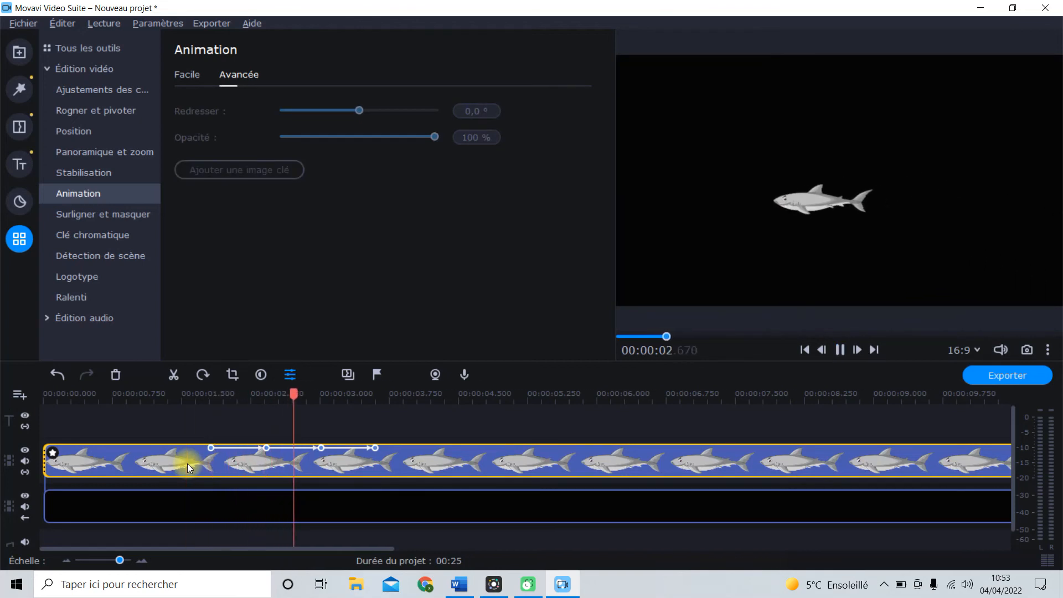
key(space)
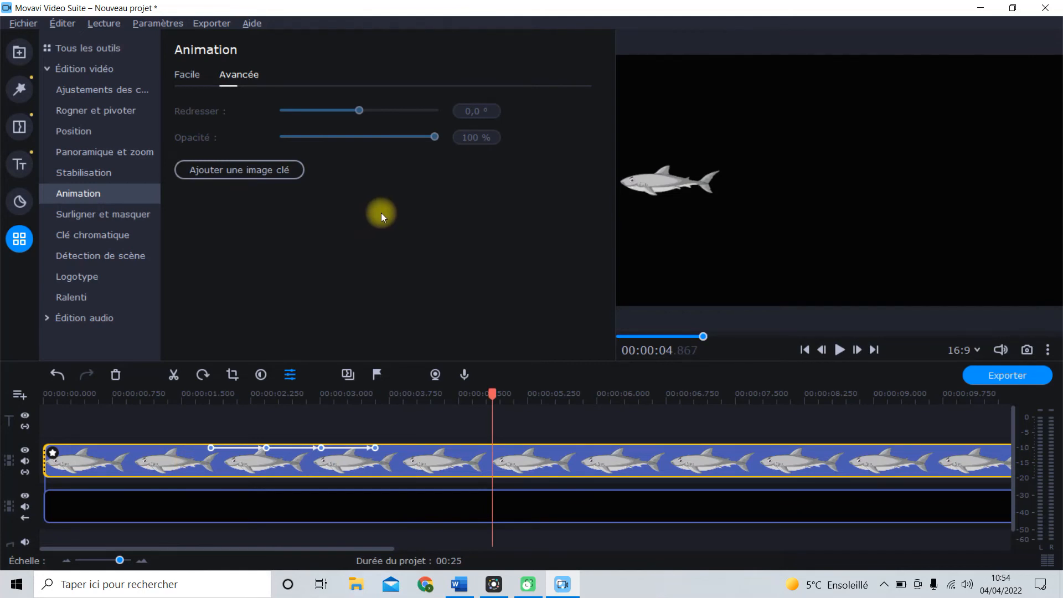
Move the shark back to the centre of the frame at each of the four keyframes and return to the first keyframe
click(211, 448)
drag(868, 200, 818, 178)
click(267, 448)
drag(916, 253, 905, 230)
click(322, 447)
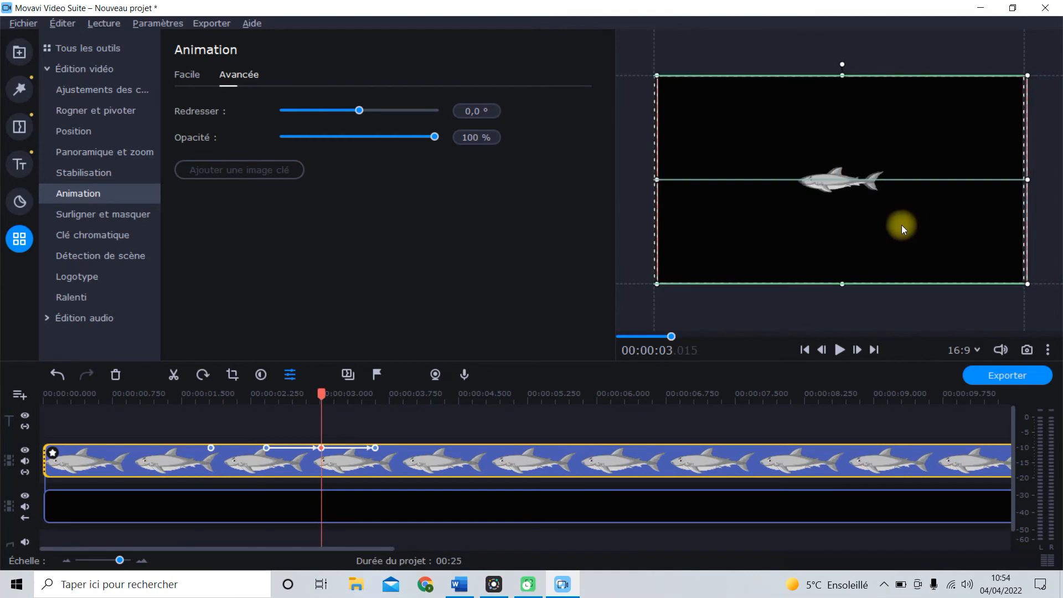
click(375, 447)
drag(808, 226, 920, 235)
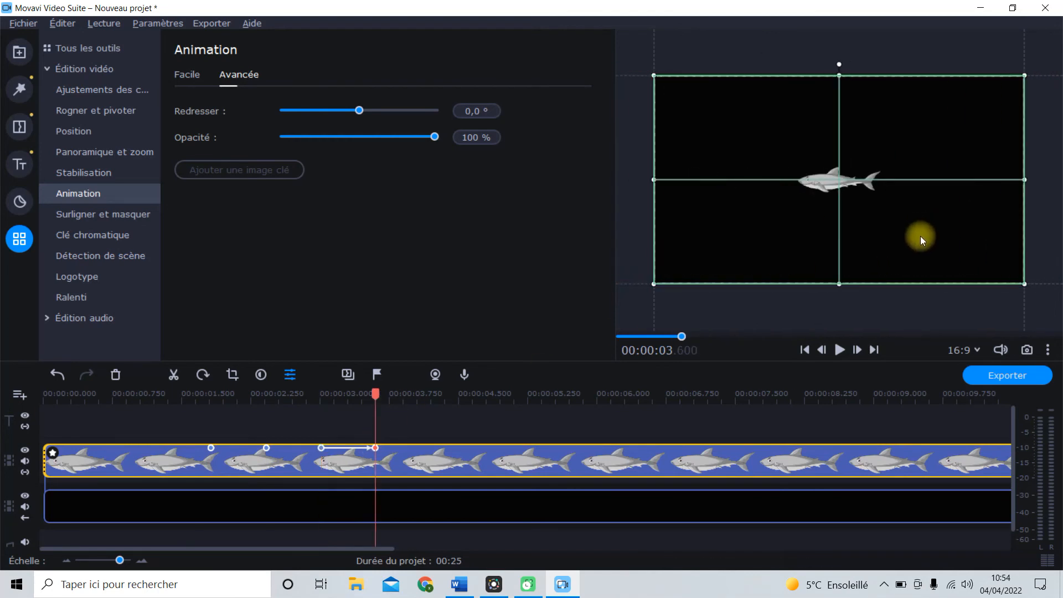
click(211, 448)
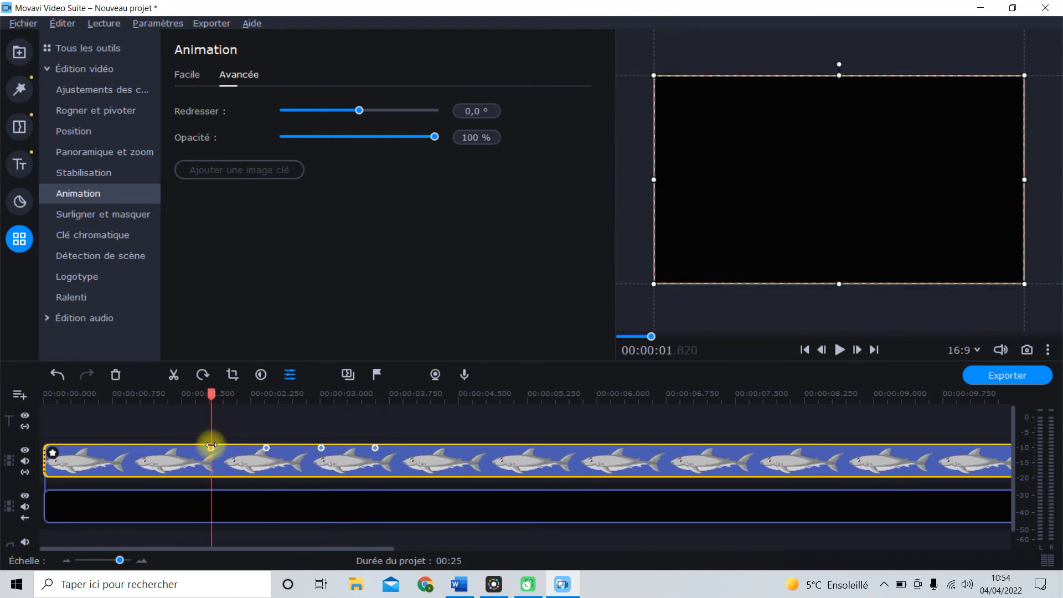
Rotate the shark to 90°, 180° and -90° at the second, third and fourth keyframes and play the clip to check the rotation
click(267, 447)
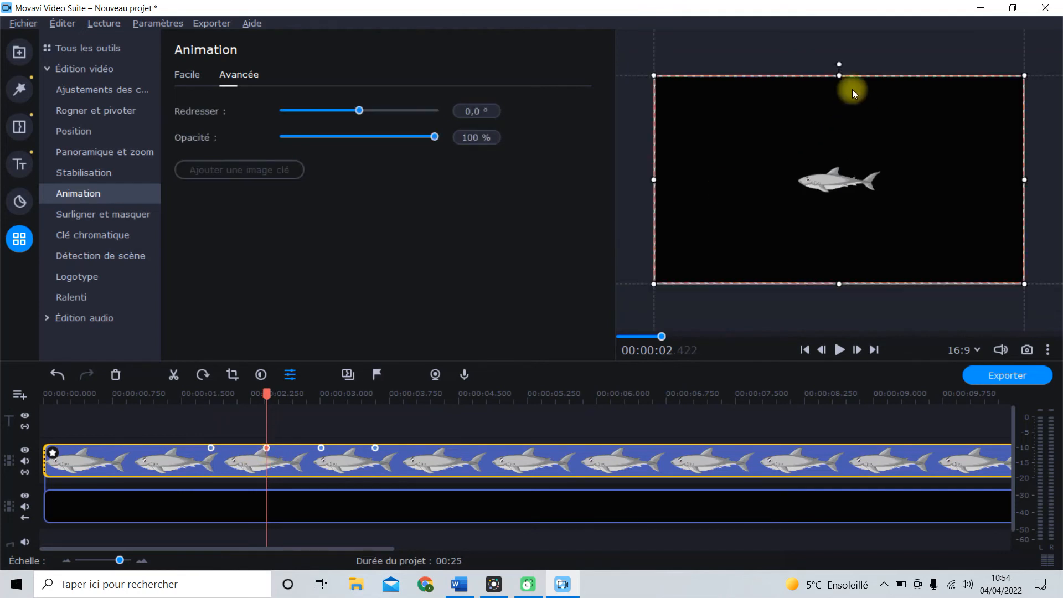
drag(837, 66, 1013, 171)
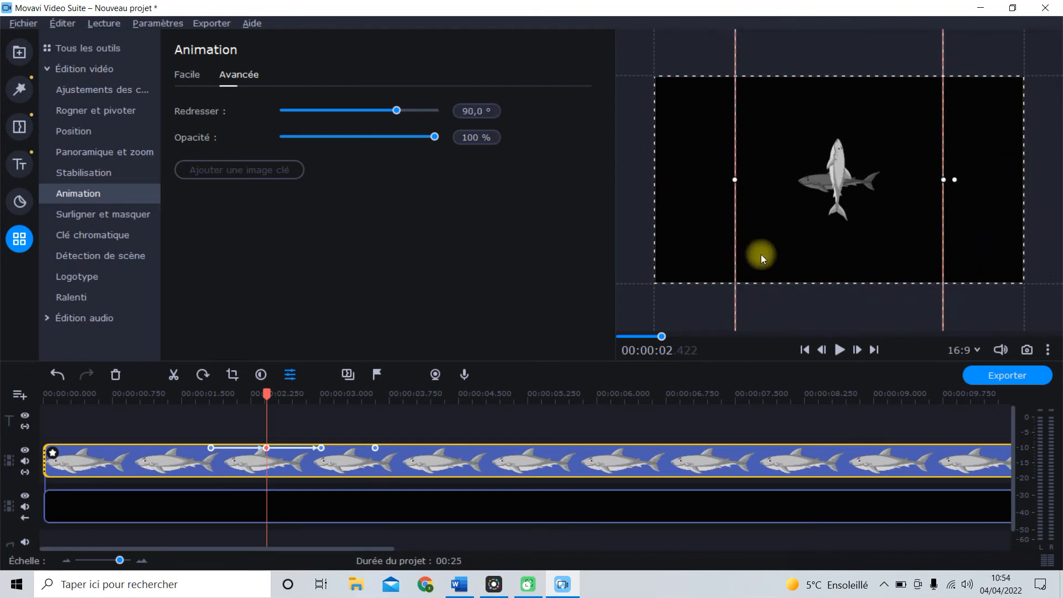
click(321, 448)
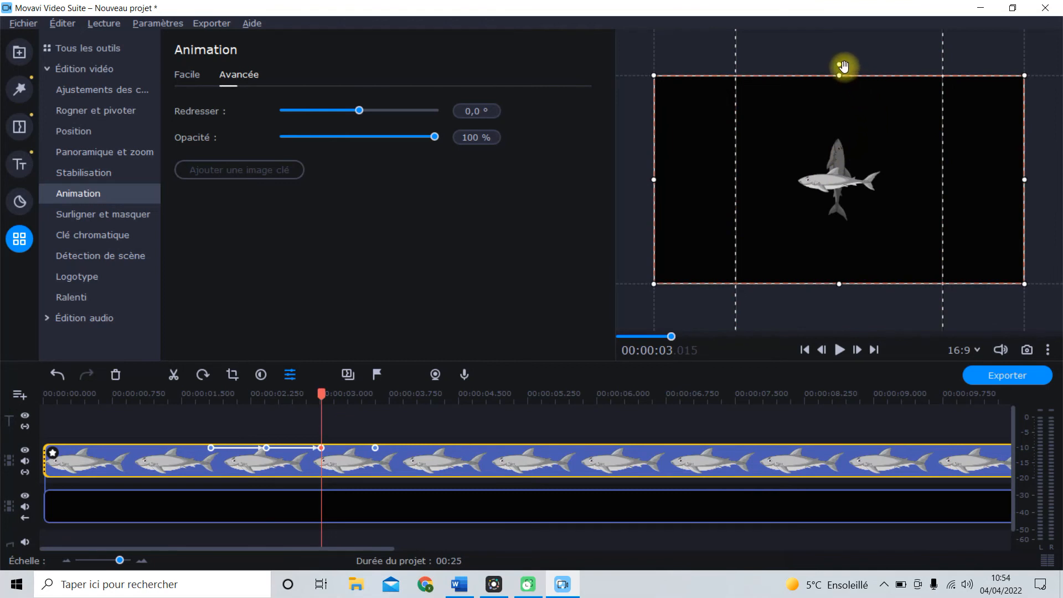
drag(842, 67, 835, 267)
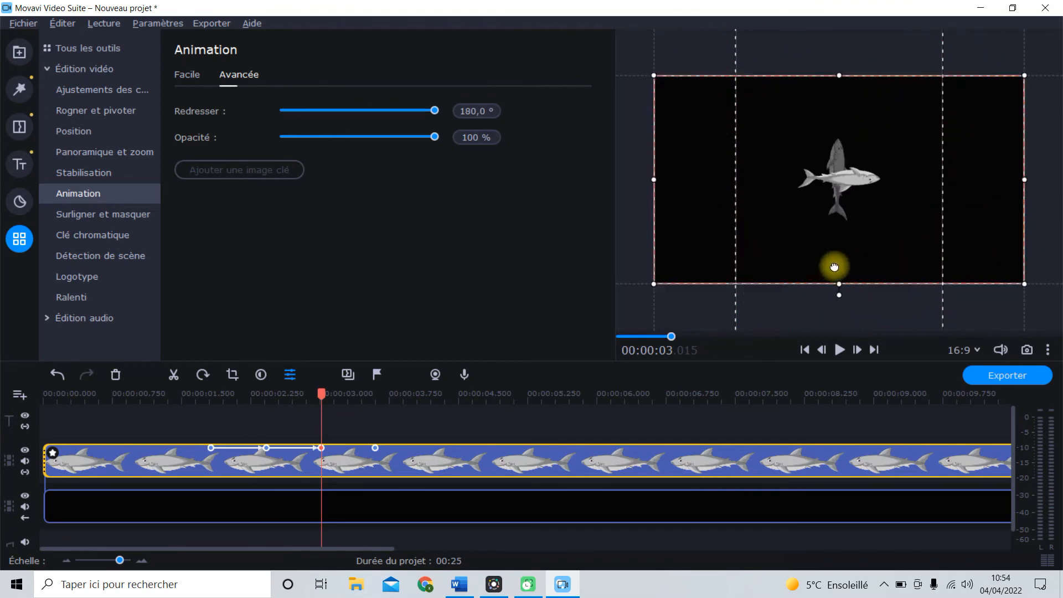
click(376, 448)
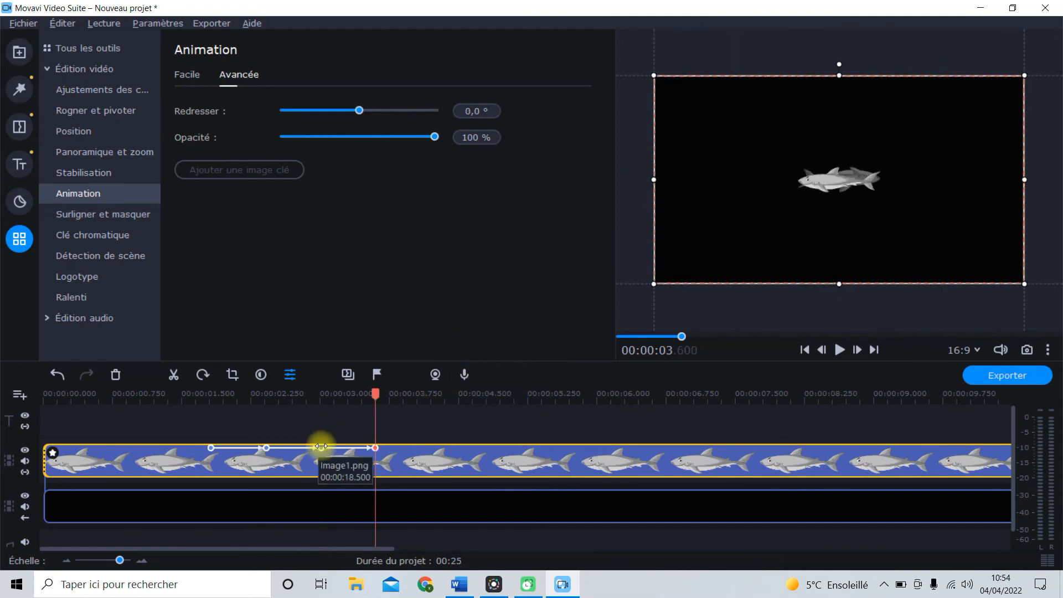
drag(845, 61, 684, 180)
click(183, 447)
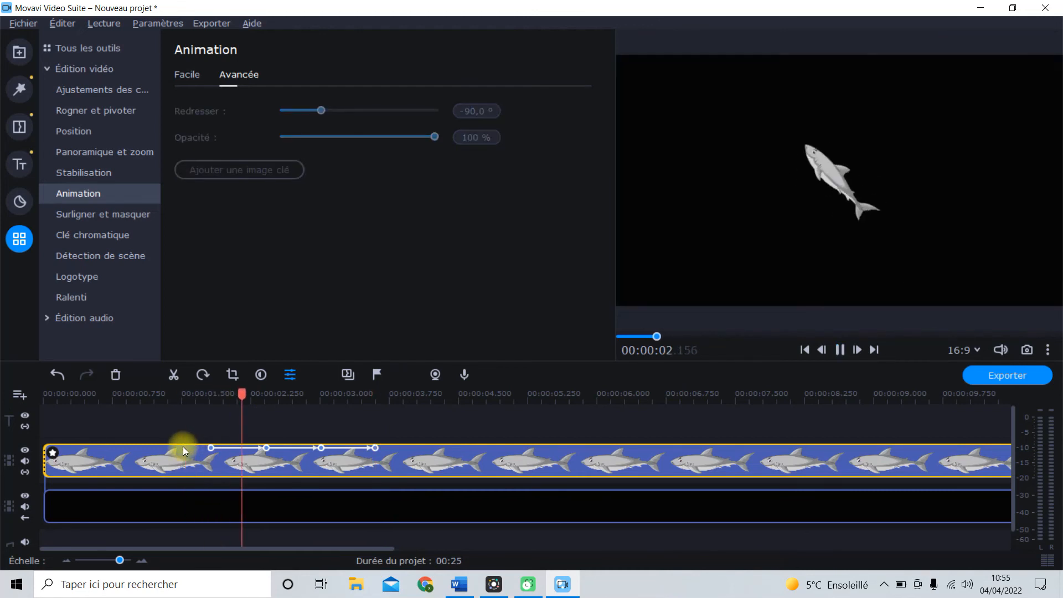
key(space)
Add a fifth keyframe, place it at about 4.07 seconds and rotate the shark back to nearly horizontal at -0.4°
drag(374, 446, 388, 450)
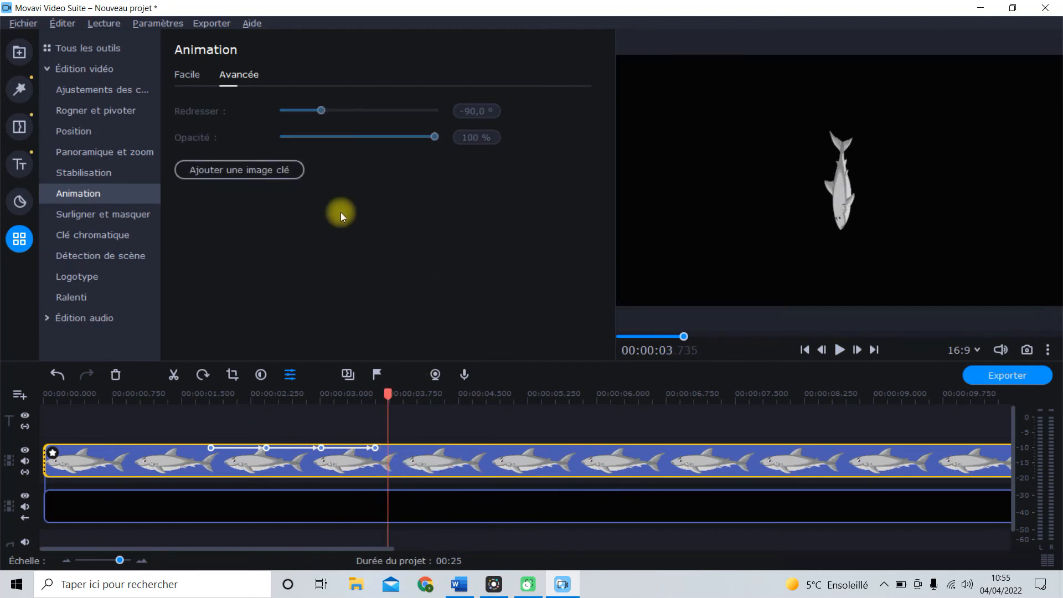
click(279, 172)
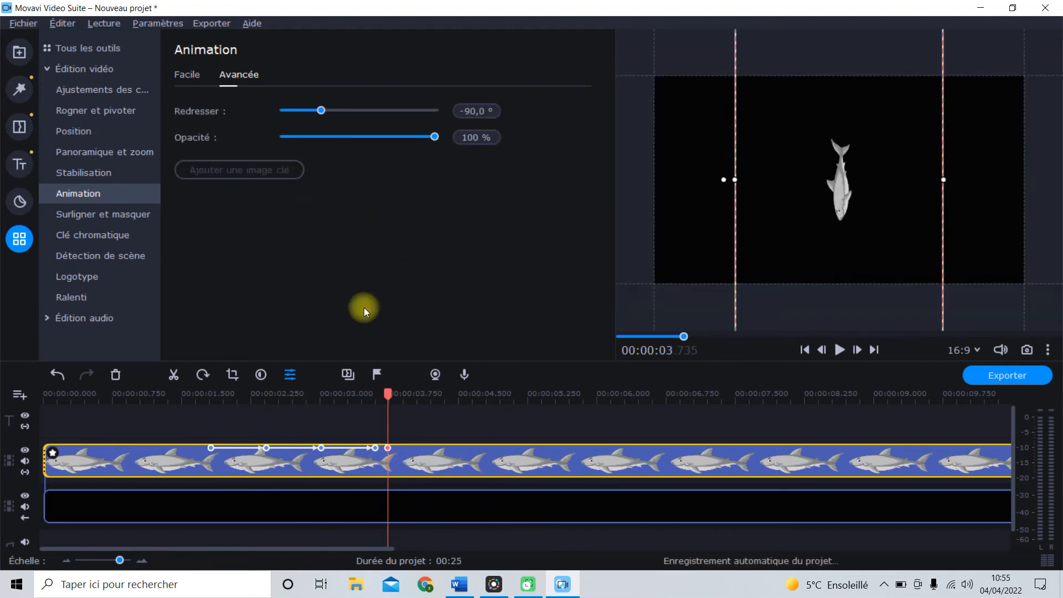
drag(390, 450, 420, 449)
drag(724, 178, 840, 97)
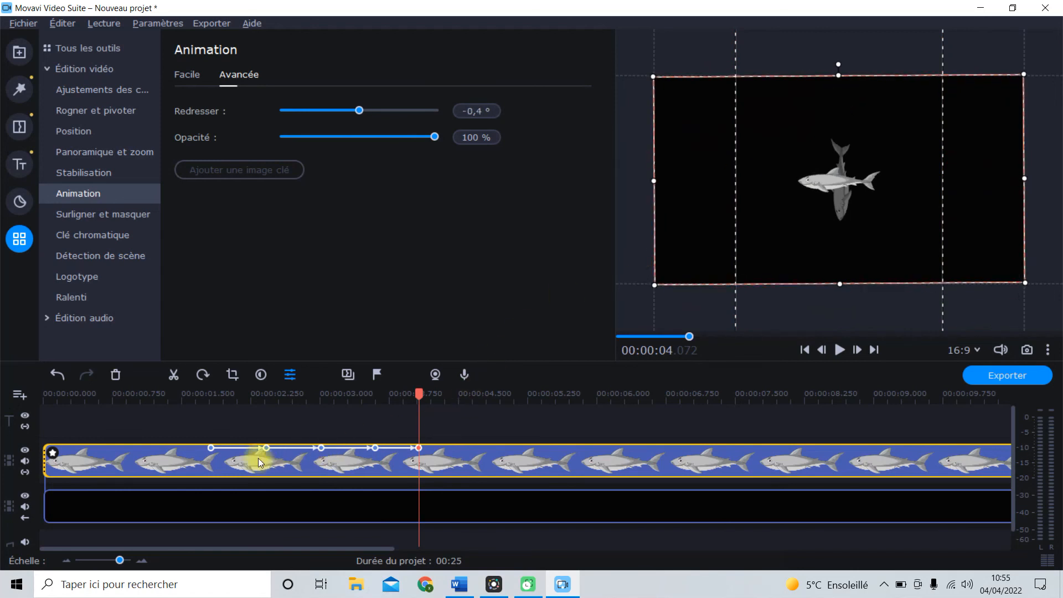
Play the clip from before the first keyframe to check the shark's full rotation
click(204, 455)
key(space)
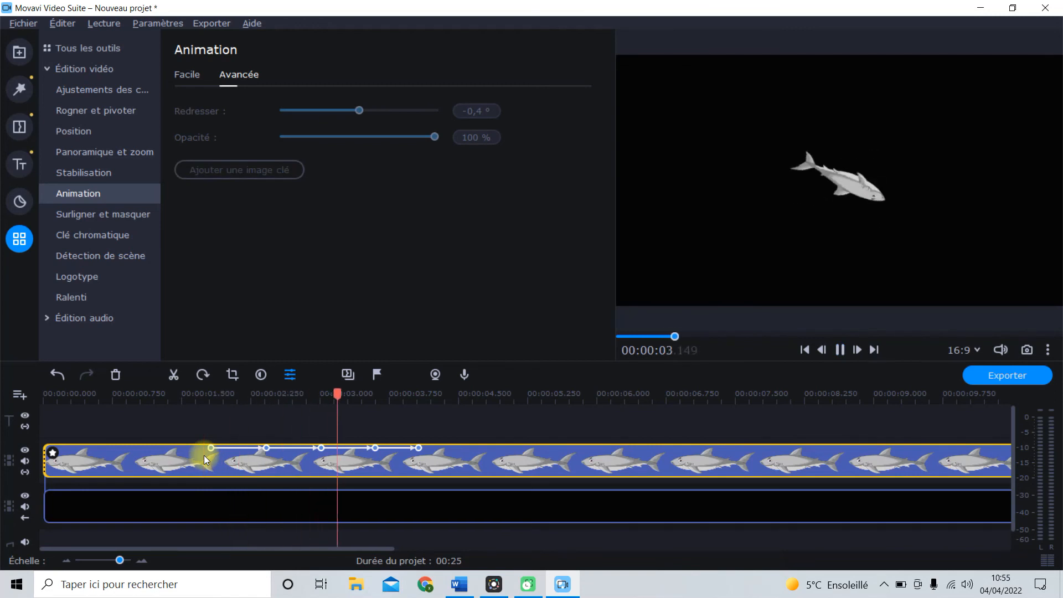
key(space)
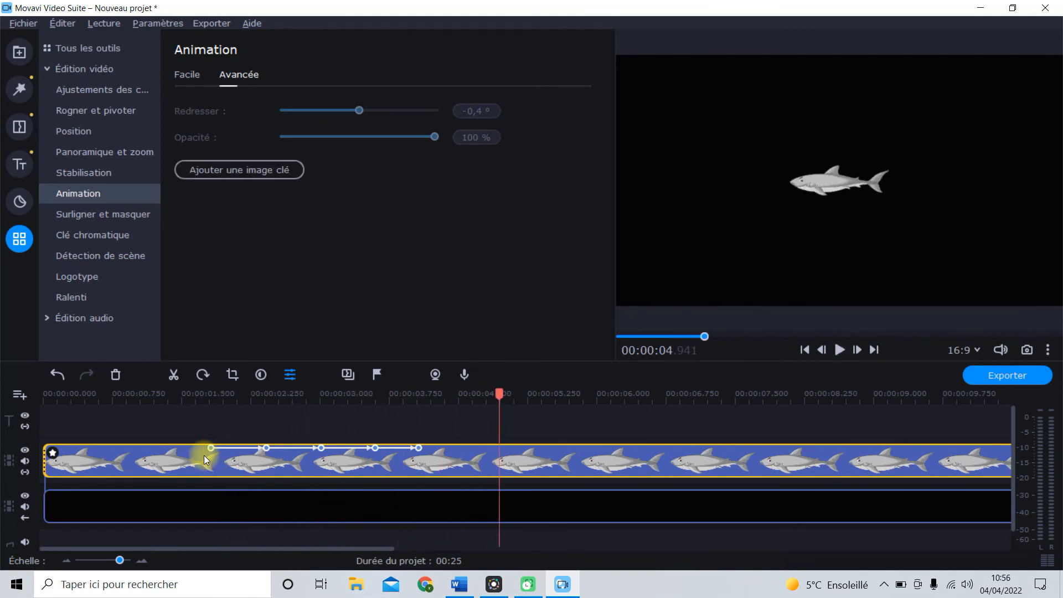
click(594, 447)
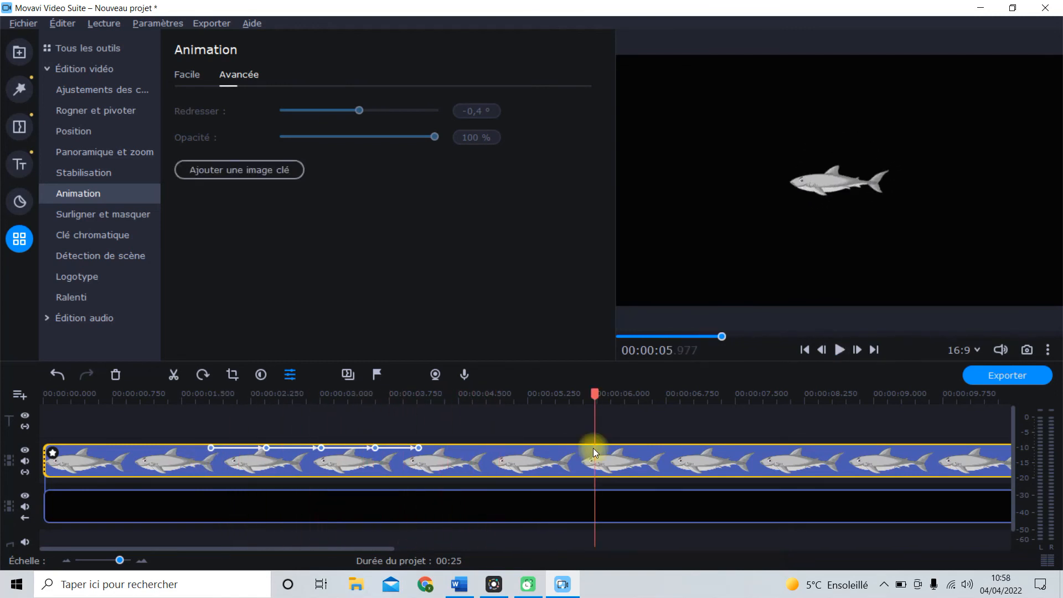
Copy the second keyframe, rotated 90°, and paste it on the shark clip at about 4.43 seconds
click(267, 447)
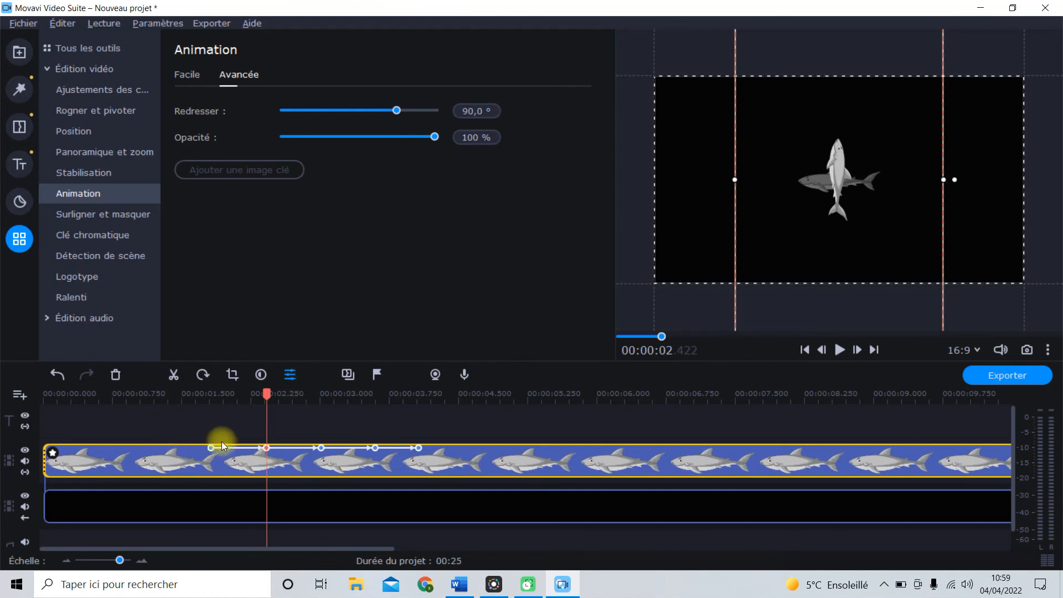
right_click(264, 448)
click(333, 504)
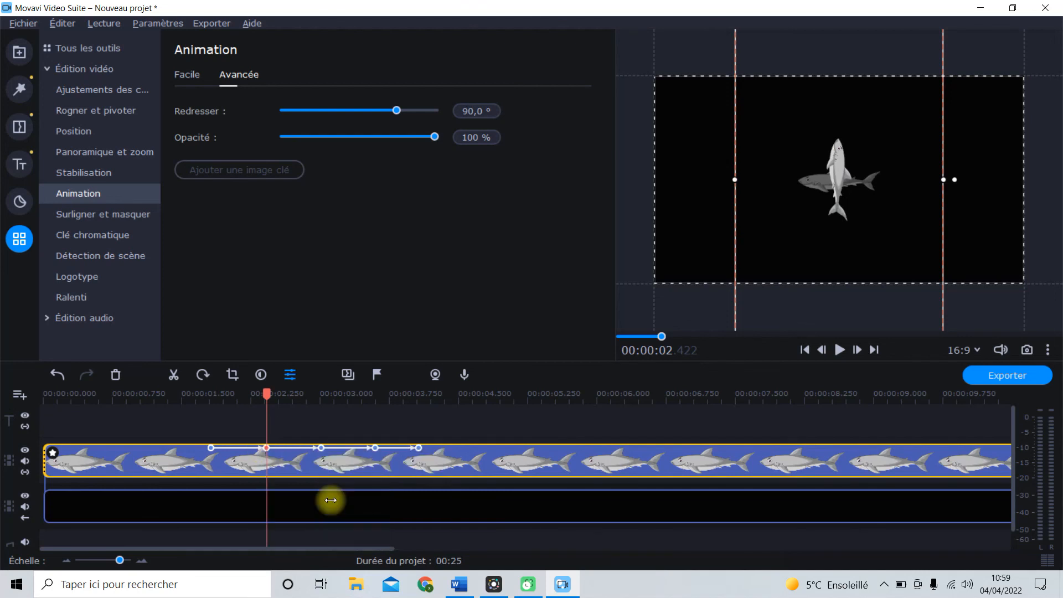
click(463, 453)
right_click(452, 451)
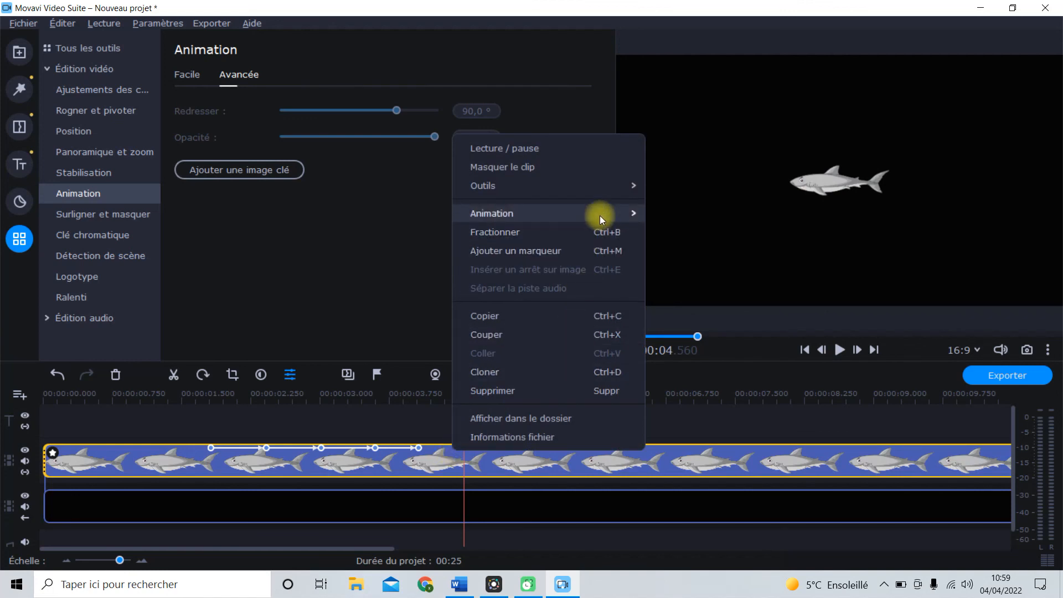
mouse_move(599, 214)
click(679, 244)
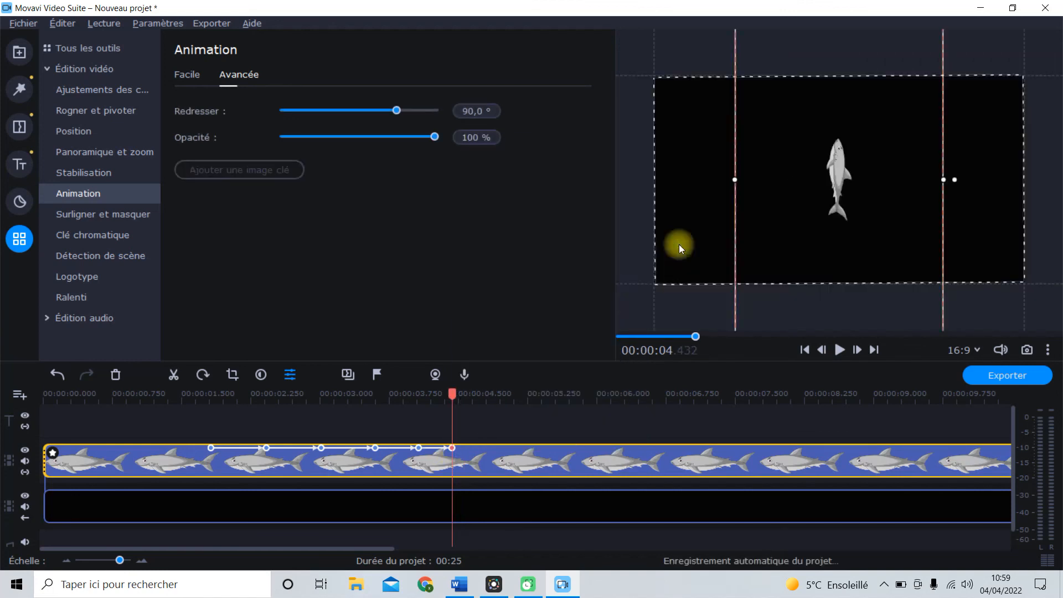
Copy the third keyframe, rotated 180°, and paste it on the shark clip at about 4.76 seconds
click(322, 448)
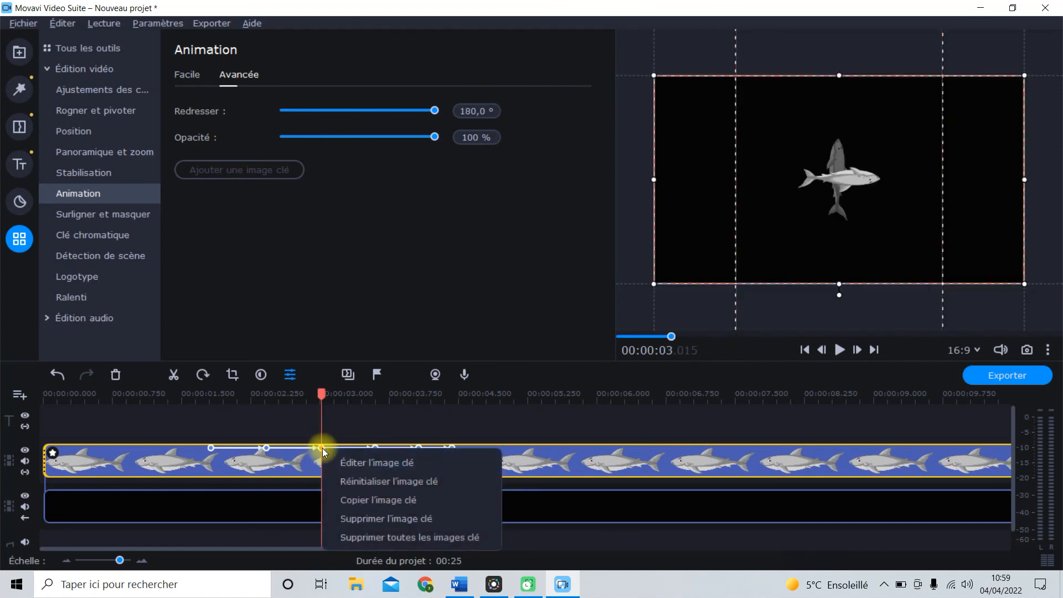
click(366, 500)
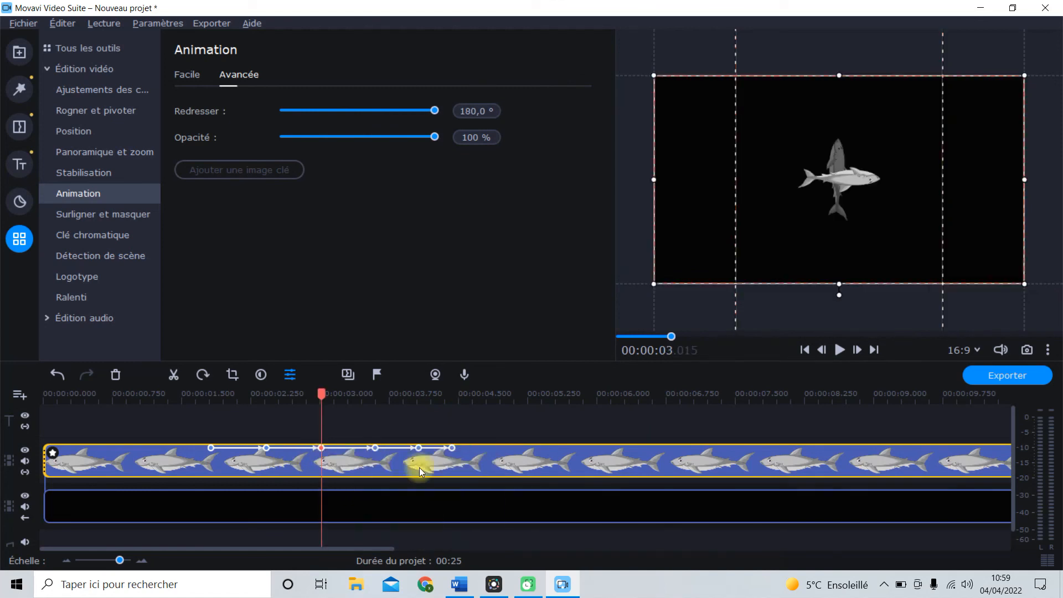
right_click(482, 444)
mouse_move(604, 210)
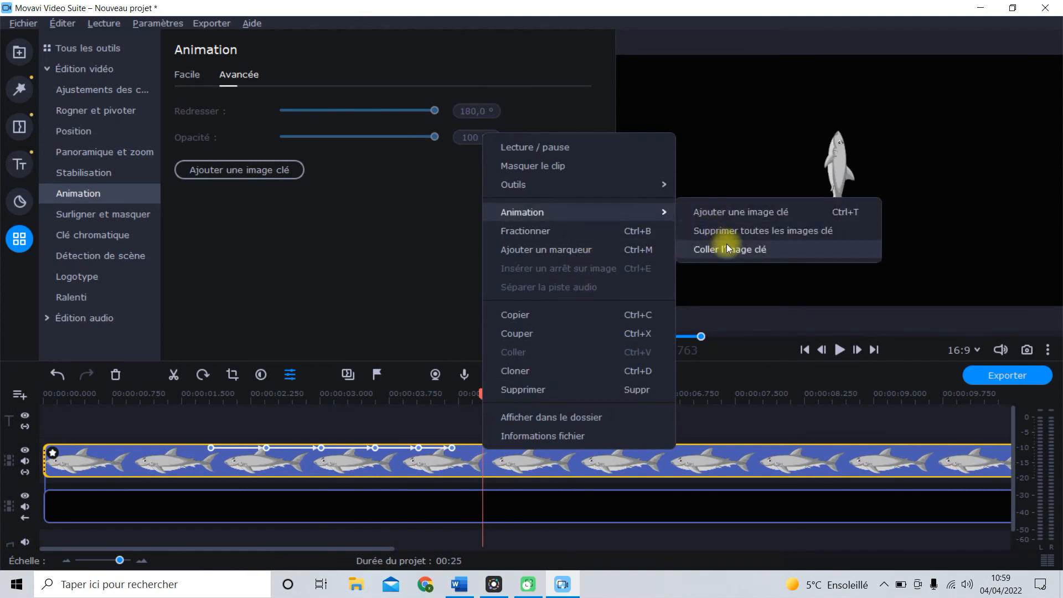
click(727, 248)
Copy the fourth keyframe, rotated -90°, and paste it on the shark clip at about 5.2 seconds
click(375, 447)
right_click(375, 447)
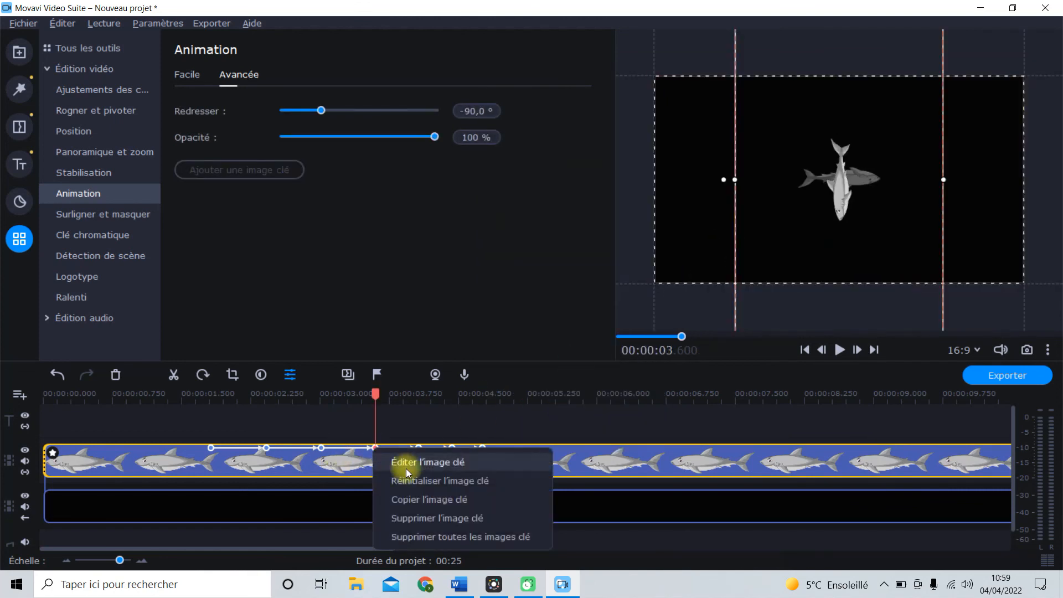
right_click(521, 449)
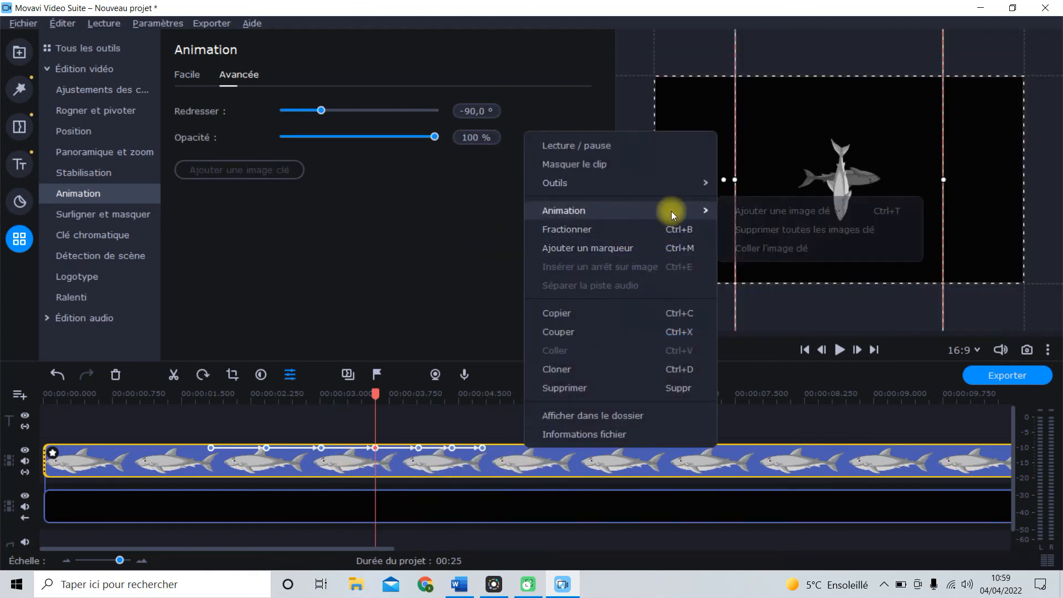
click(749, 241)
Copy the fifth keyframe, rotated -0.4°, and paste it on the shark clip at about 5.54 seconds
right_click(417, 448)
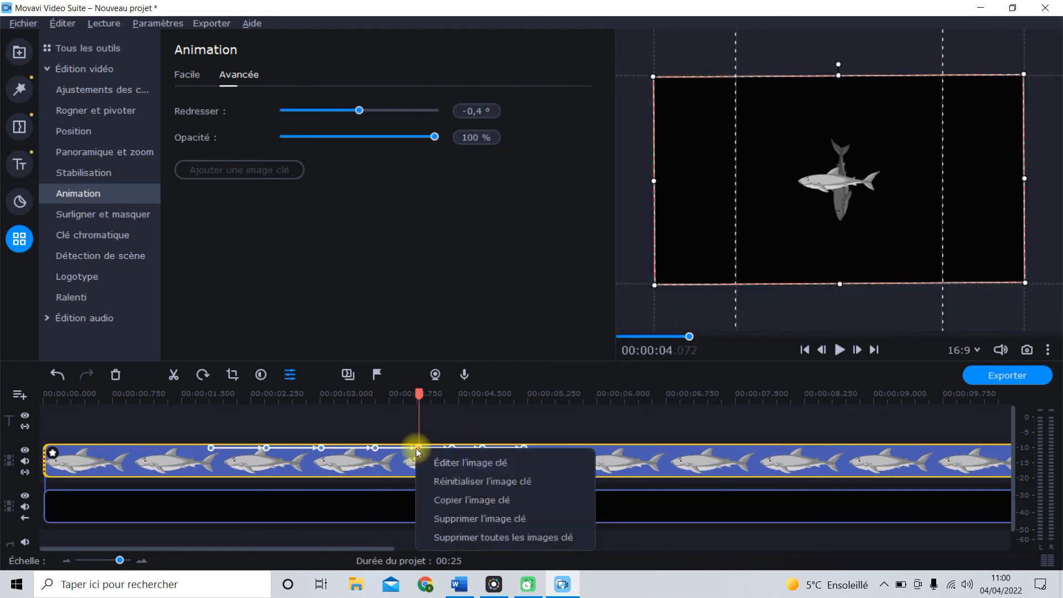
right_click(554, 455)
mouse_move(643, 216)
click(792, 248)
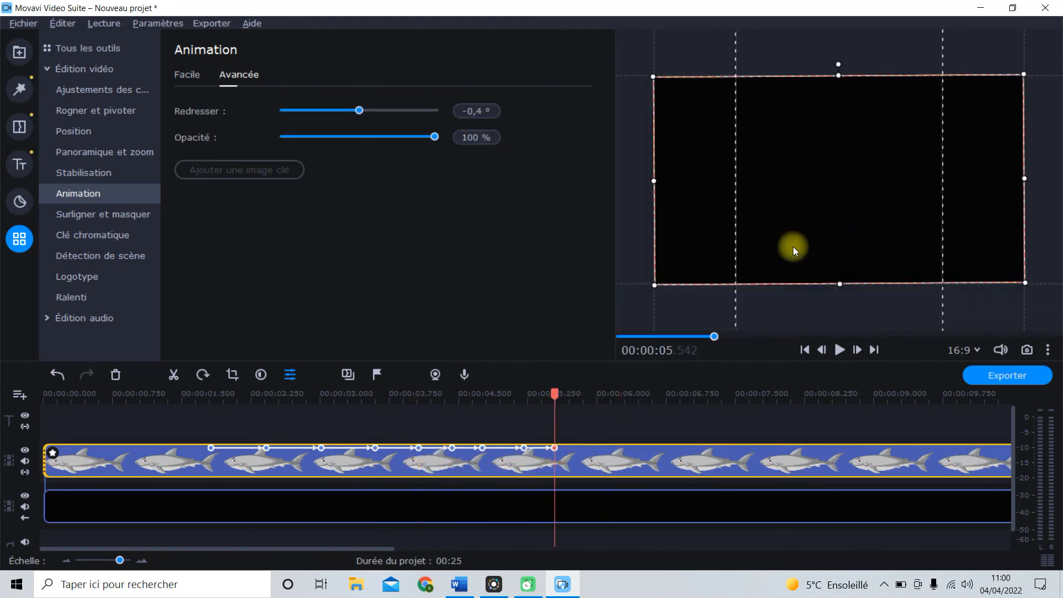
Play the clip from before the first keyframe to check the repeated rotation with the pasted keyframes
click(194, 460)
key(space)
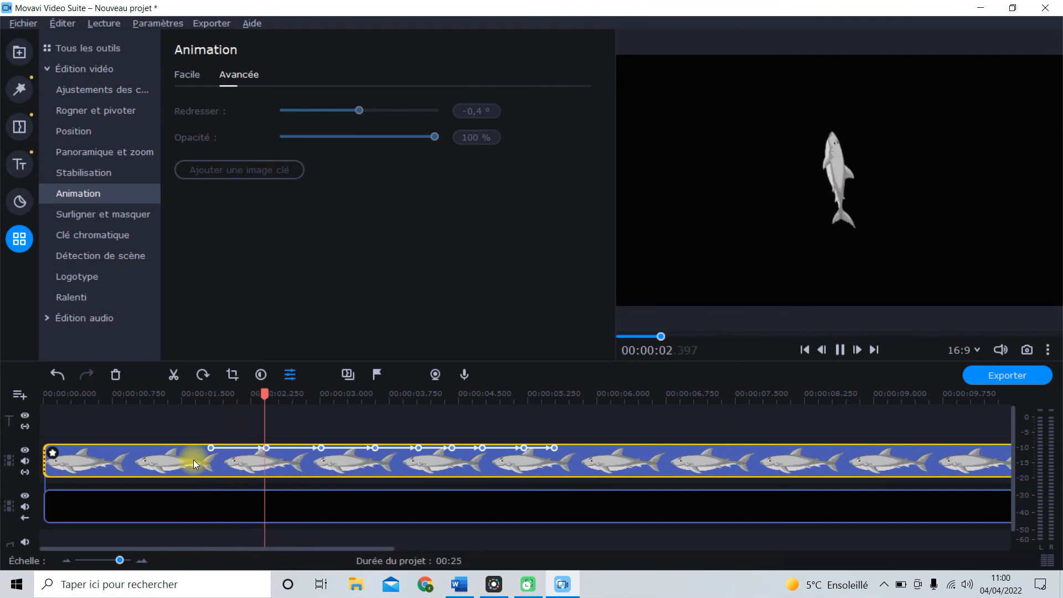